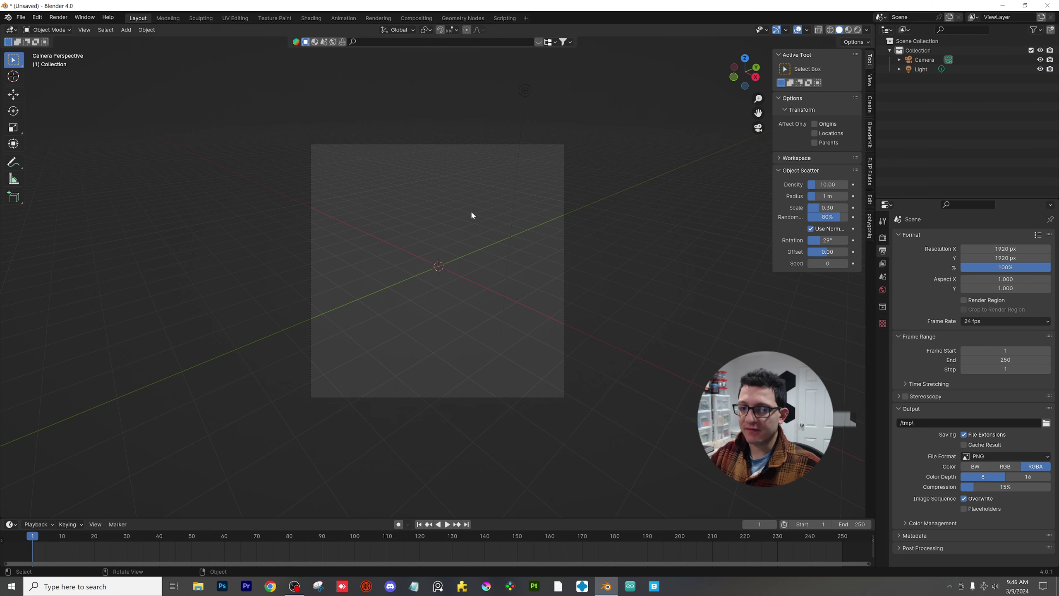
- Delete the light so only the camera remains, and open the Add menu
click(471, 215)
middle_drag(470, 215, 434, 130)
click(404, 155)
key(x)
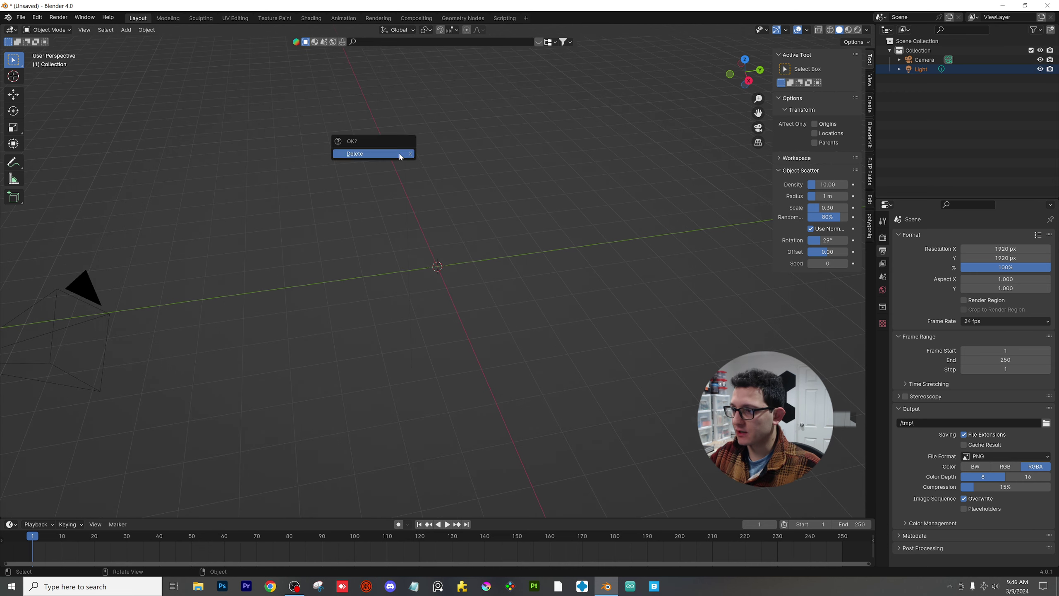
click(405, 151)
click(126, 30)
- Add a cube and flatten it along Z to a 0.363 scale
mouse_move(142, 44)
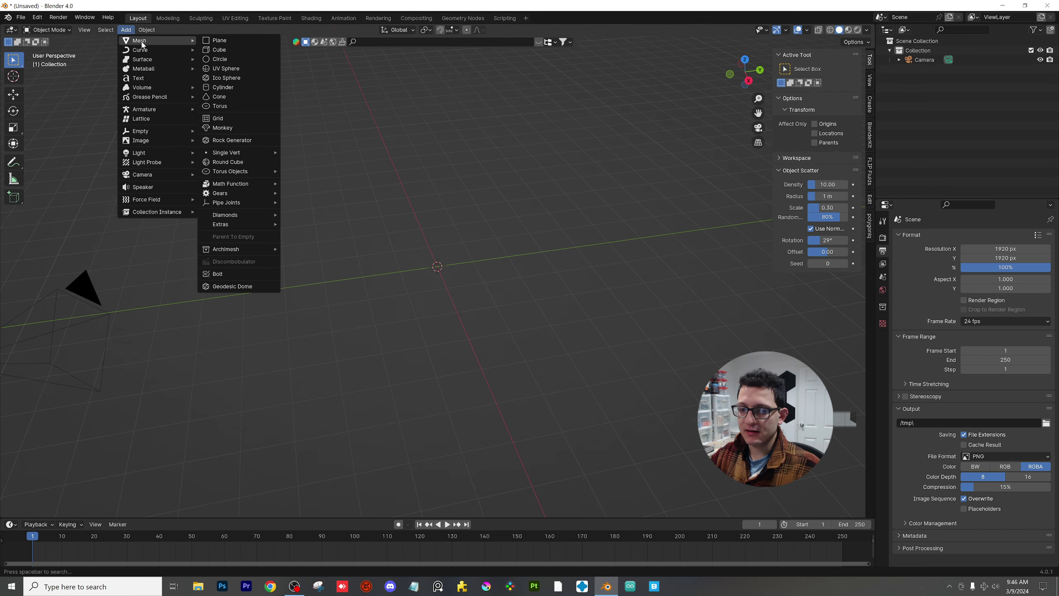
click(249, 47)
key(s)
key(z)
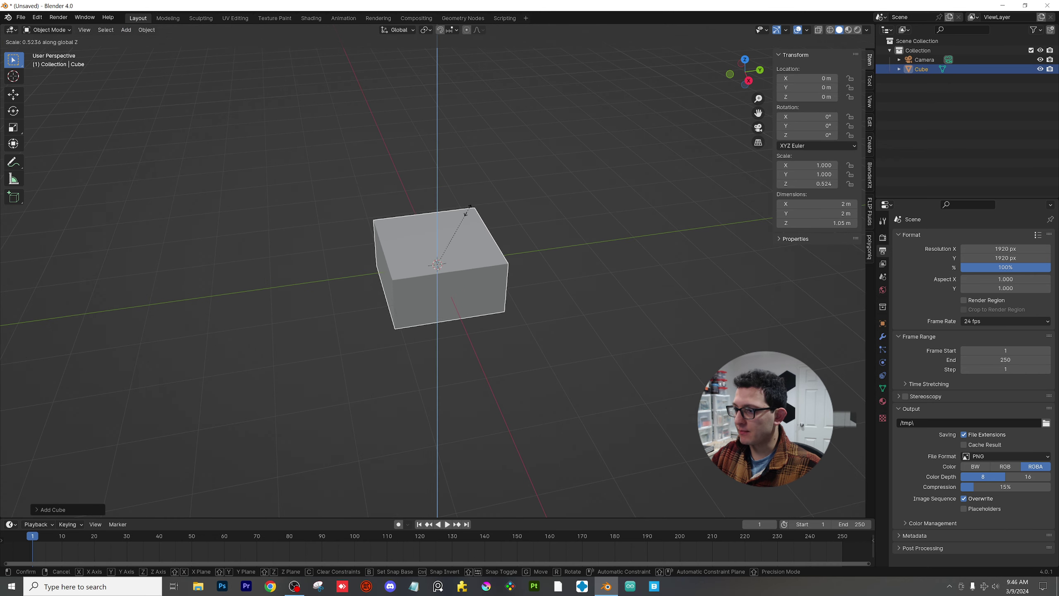
click(460, 228)
scroll(477, 254, up, 3)
middle_drag(478, 253, 496, 237)
- Subdivide the whole cube mesh in Edit Mode
key(Tab)
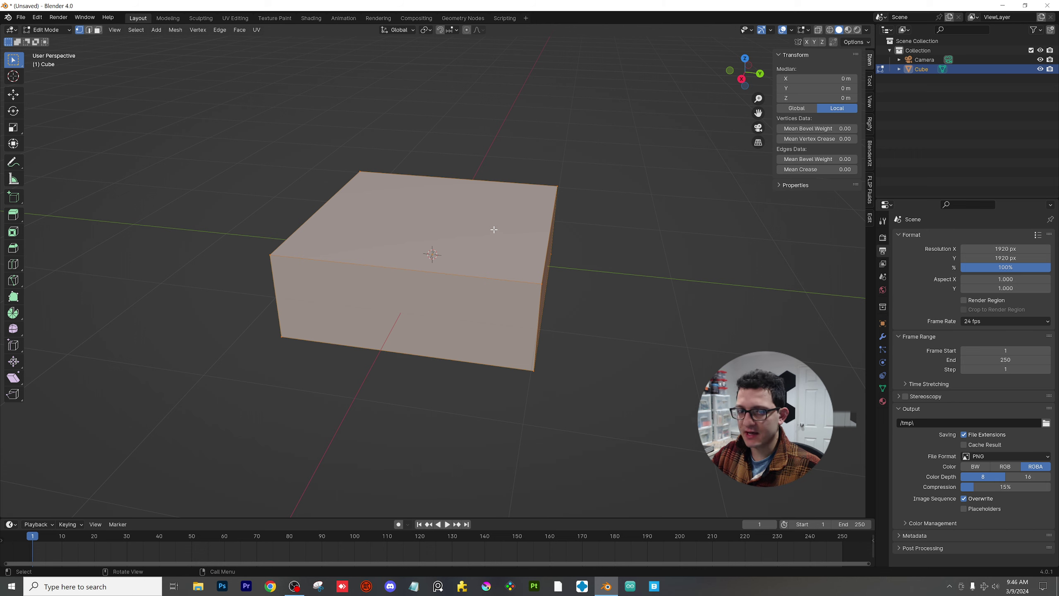
right_click(493, 229)
click(494, 228)
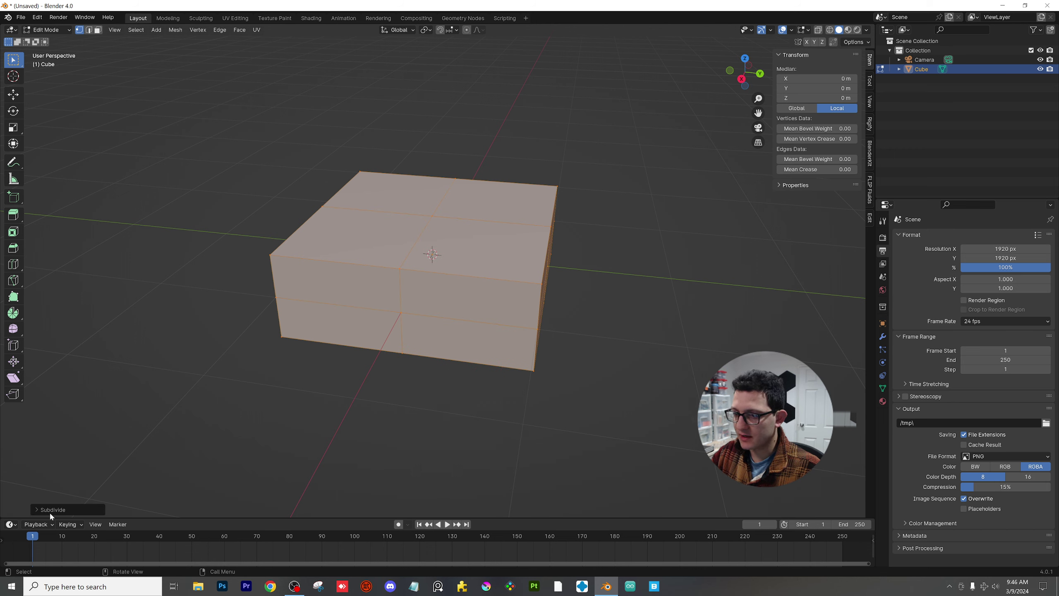
click(38, 510)
click(155, 445)
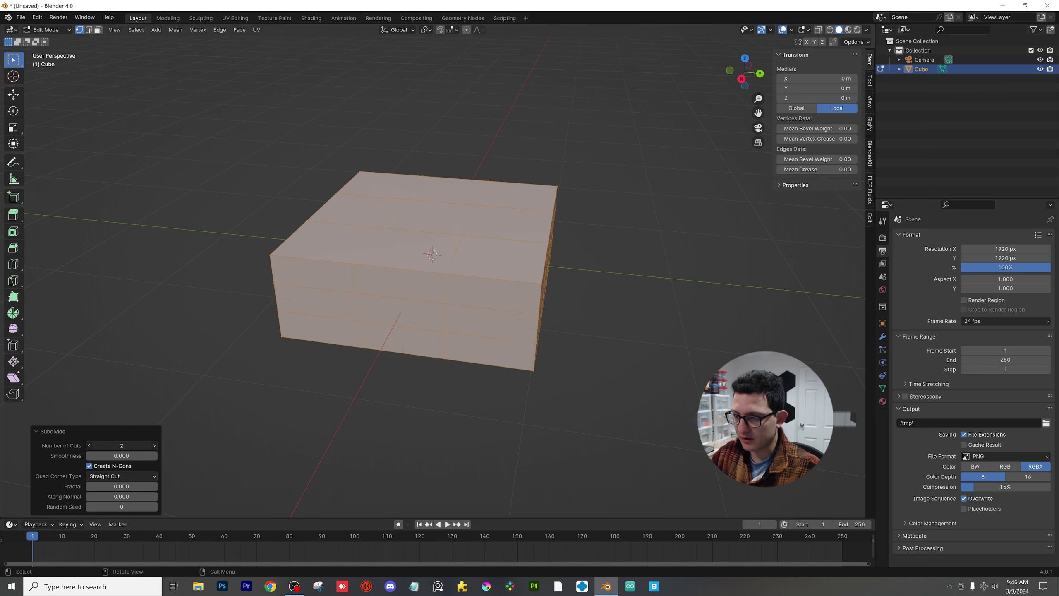
- Set the subdivision to 15 cuts and return to Object Mode
click(121, 446)
text(10)
key(Return)
scroll(517, 248, up, 4)
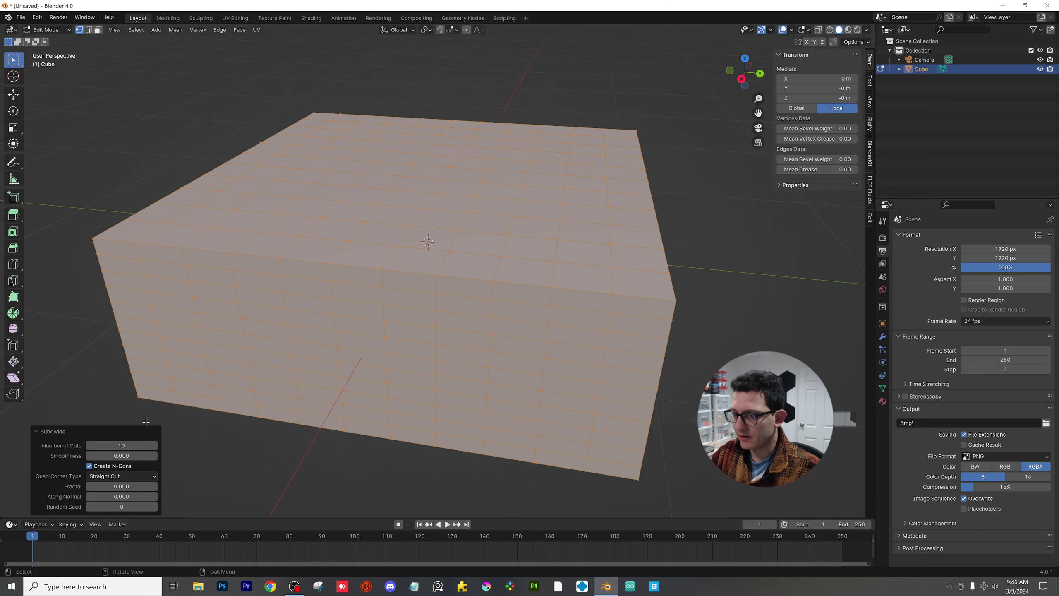
click(121, 445)
text(1)
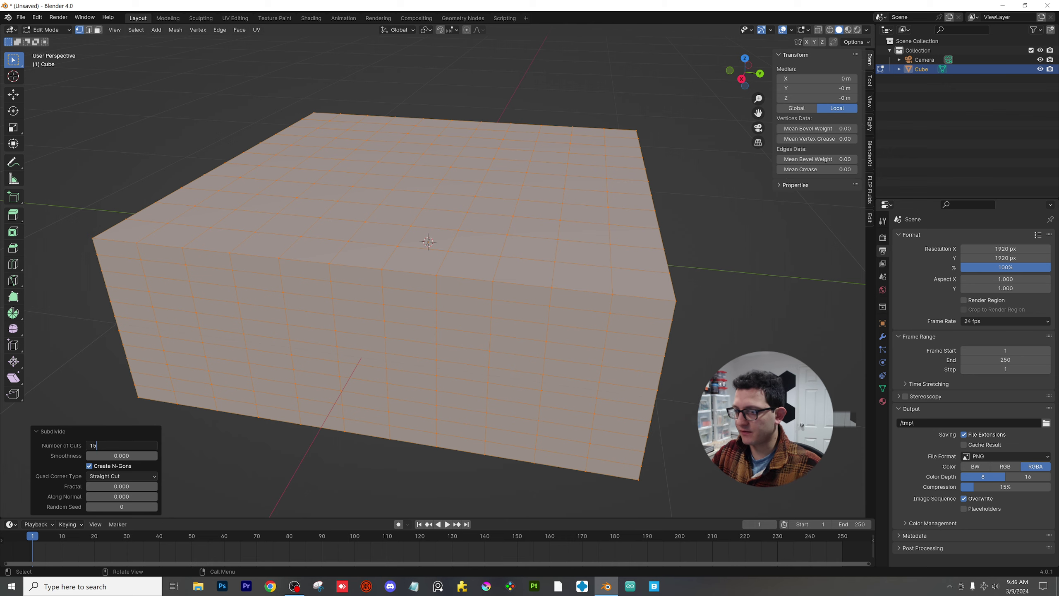
text(5)
key(Return)
middle_drag(473, 270, 442, 285)
key(Tab)
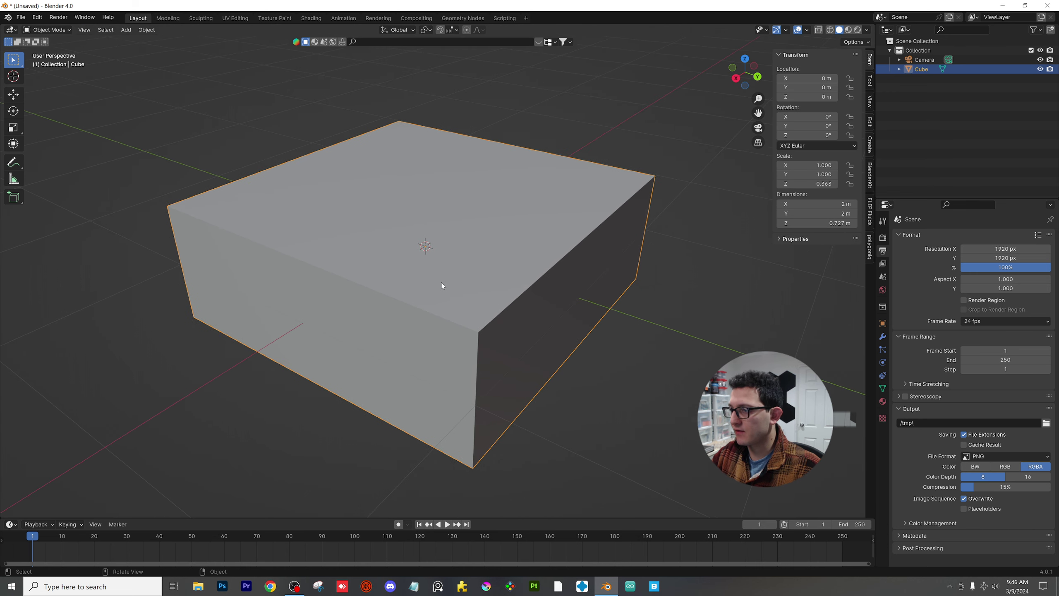
- Add a torus, raise it along Z, and scale it to 0.563
click(125, 31)
mouse_move(137, 42)
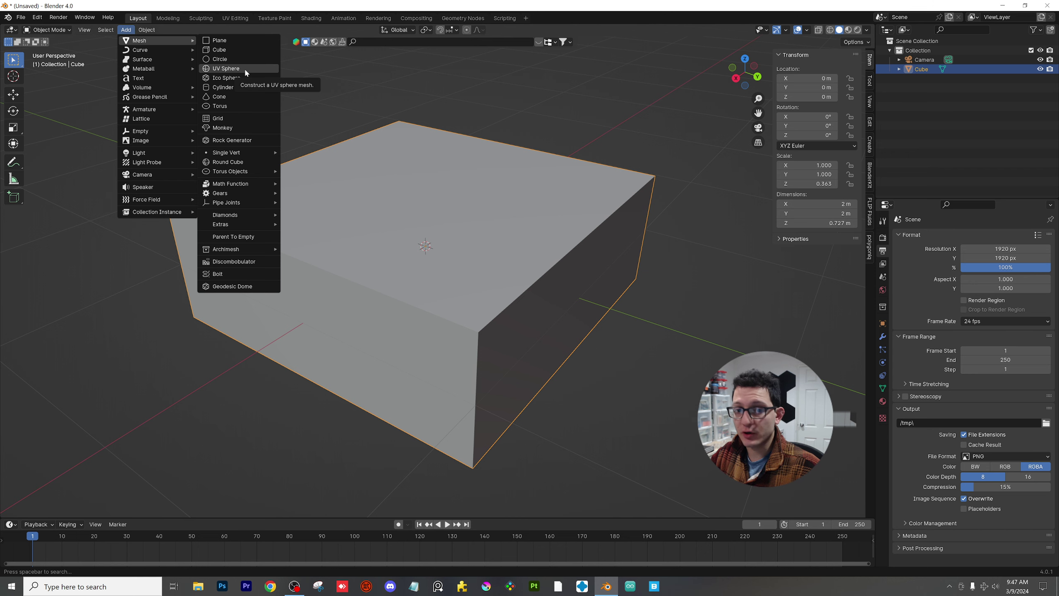
click(241, 106)
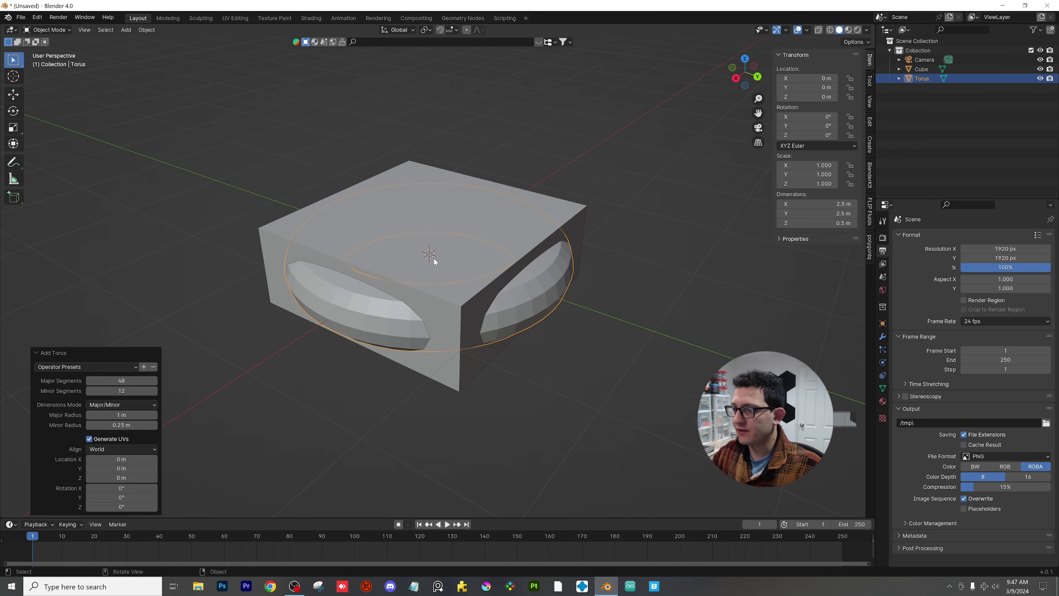
key(g)
key(z)
click(601, 188)
key(s)
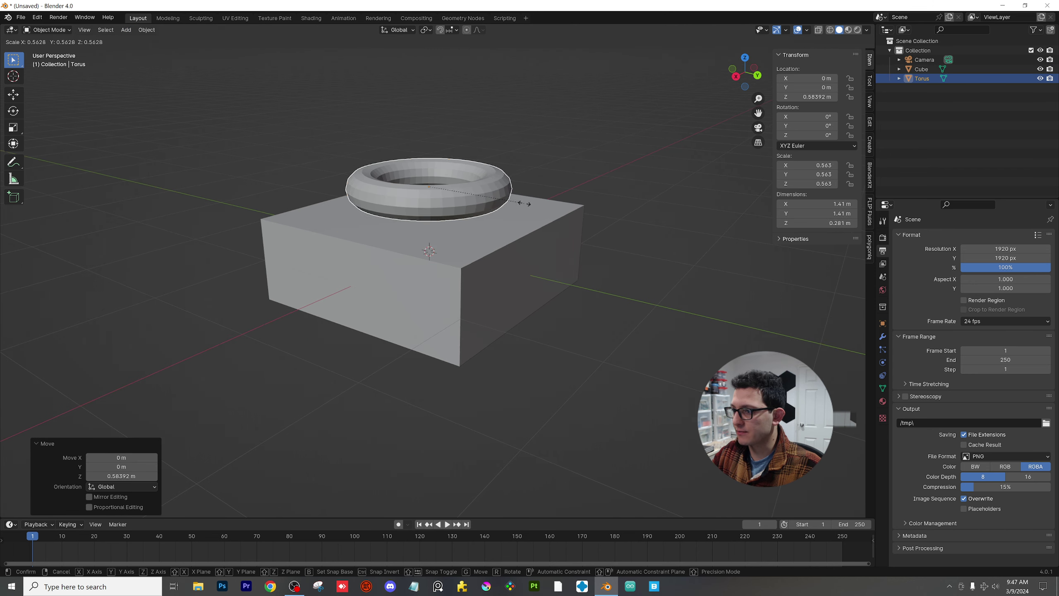
click(525, 203)
middle_drag(524, 203, 561, 220)
scroll(500, 209, up, 2)
middle_drag(485, 201, 490, 246)
- Lower the torus to rest on the cube's top, then select the cube
key(g)
key(z)
click(538, 244)
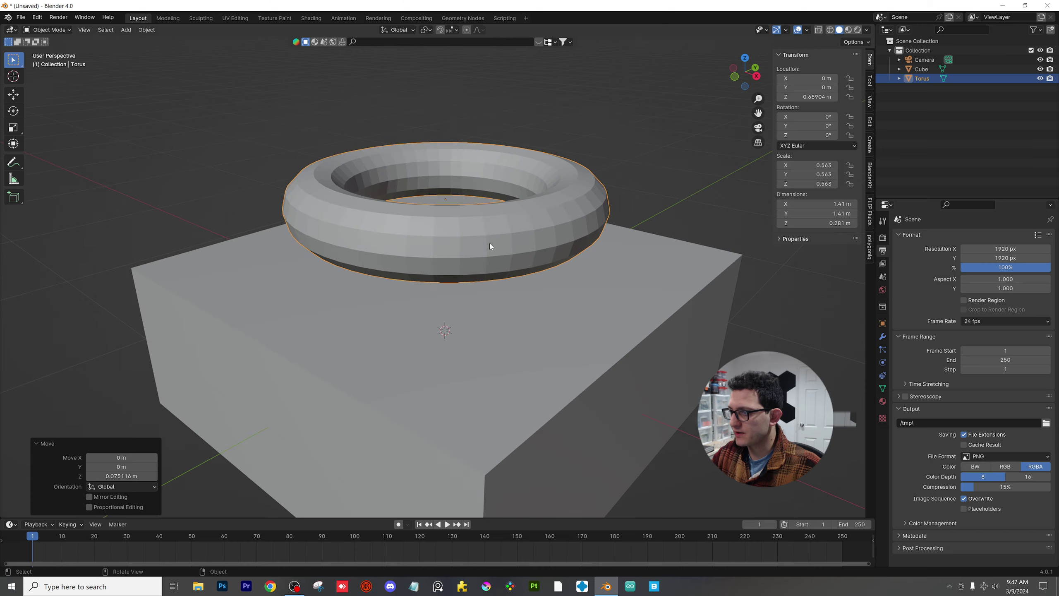
scroll(490, 246, up, 2)
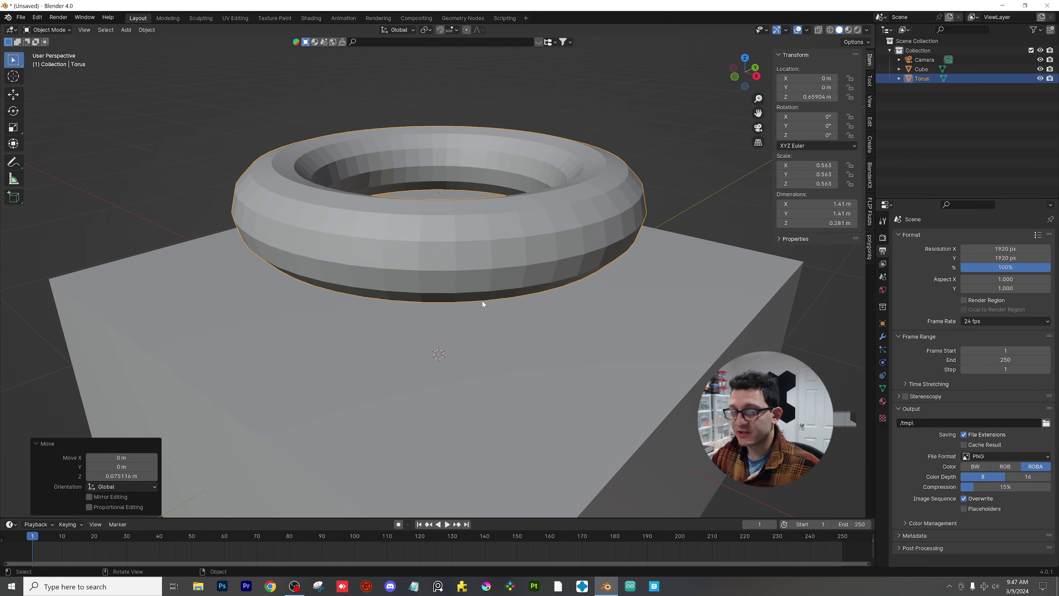
scroll(483, 304, down, 3)
click(501, 339)
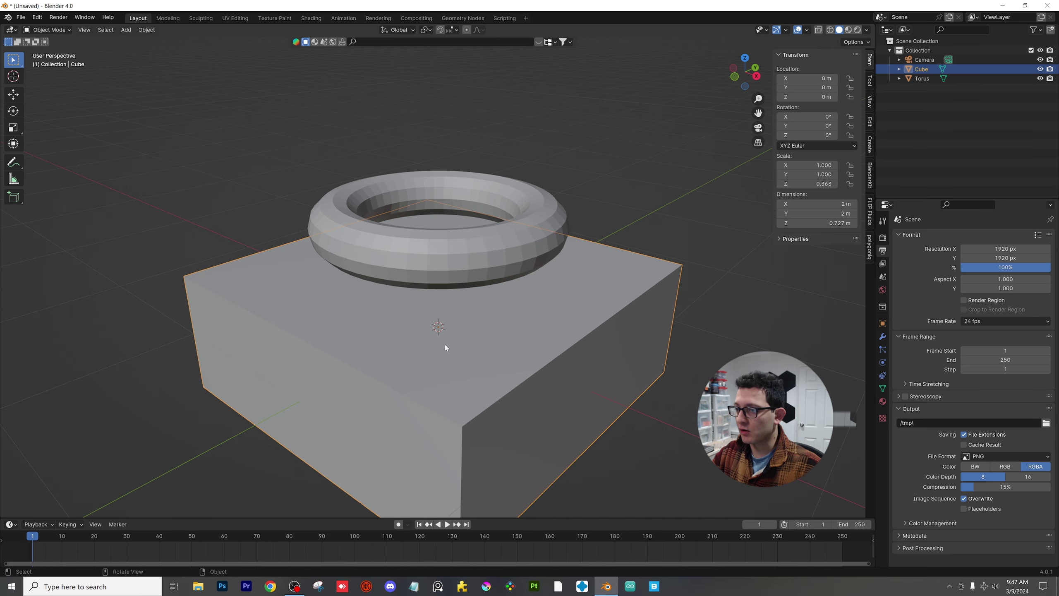
scroll(446, 348, down, 1)
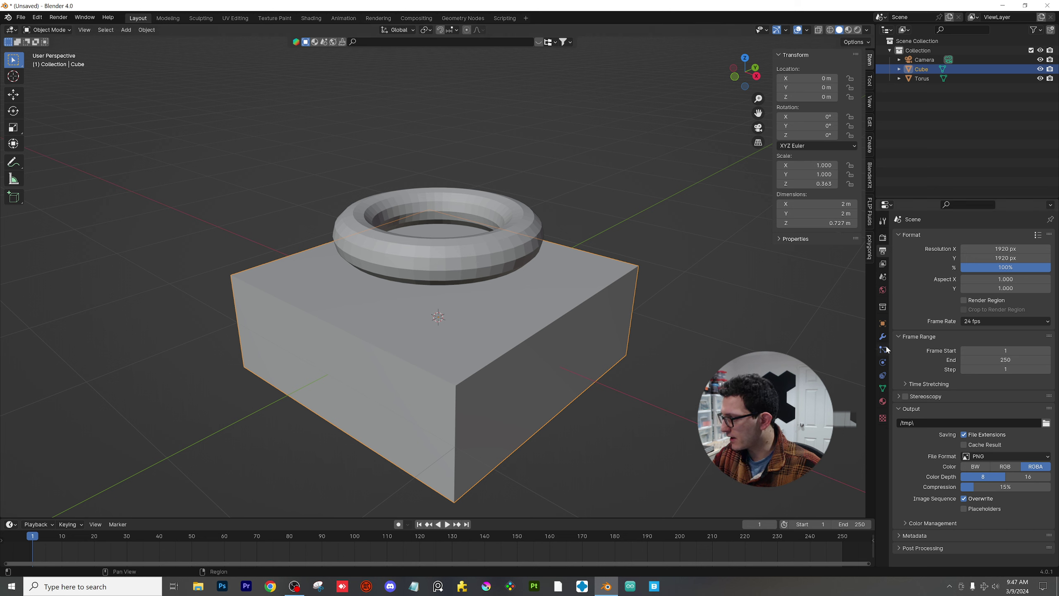
- Make the cube a Dynamic Paint canvas with a Displace surface type
click(883, 362)
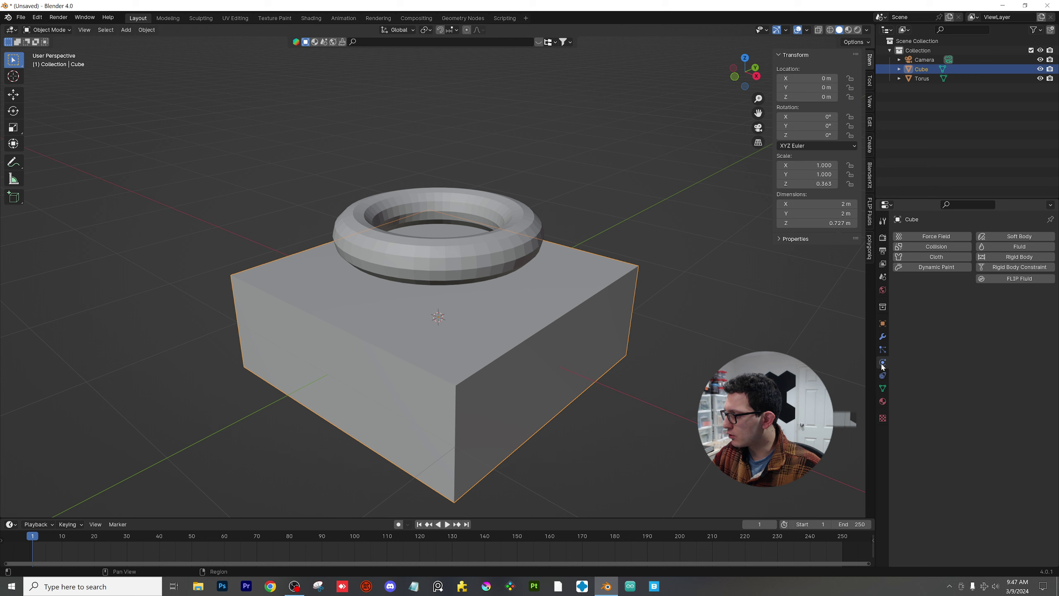
click(937, 266)
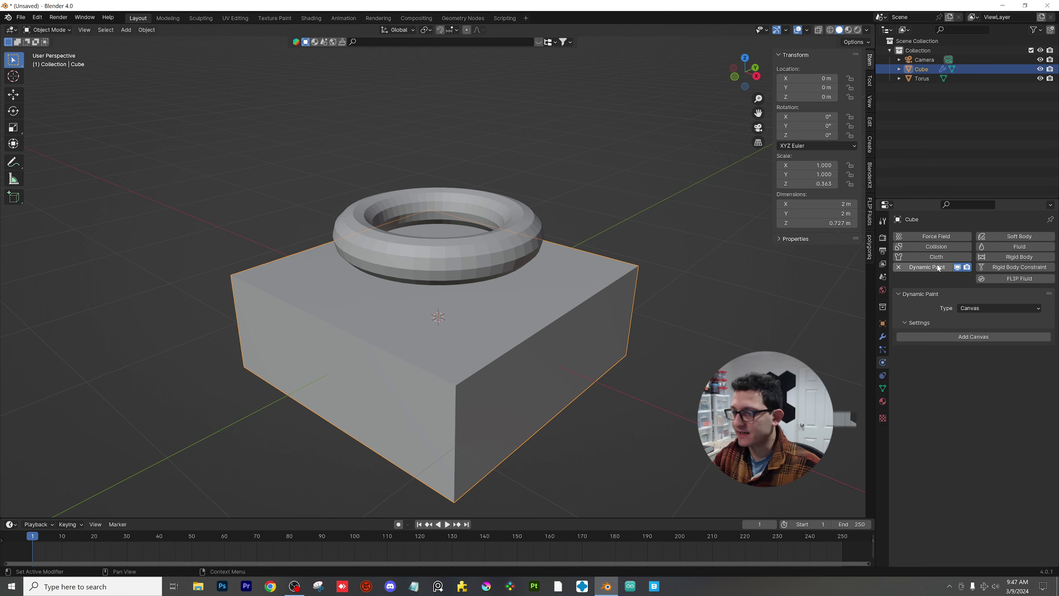
click(959, 338)
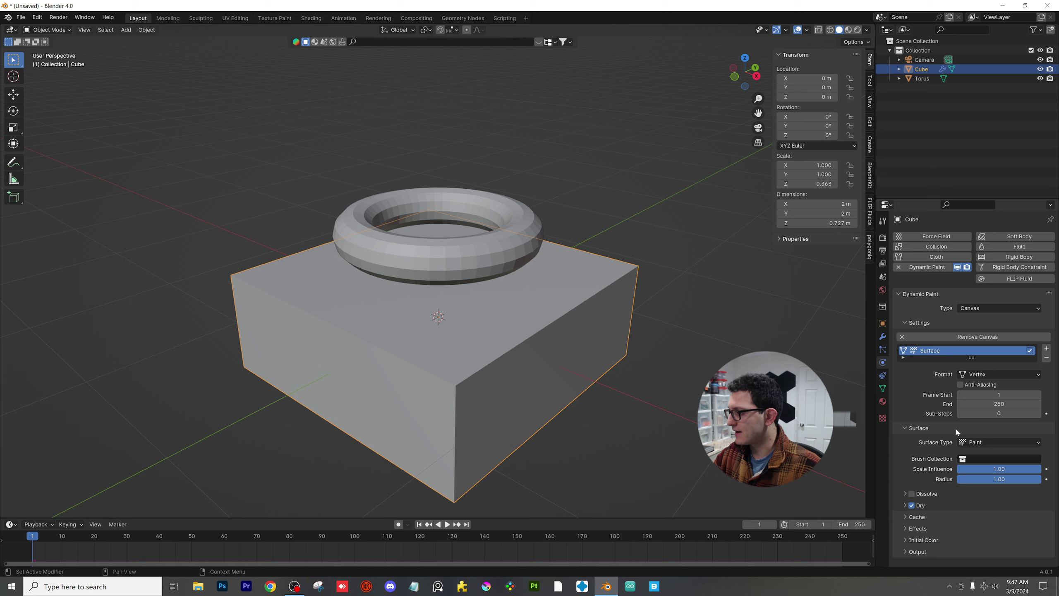
click(975, 442)
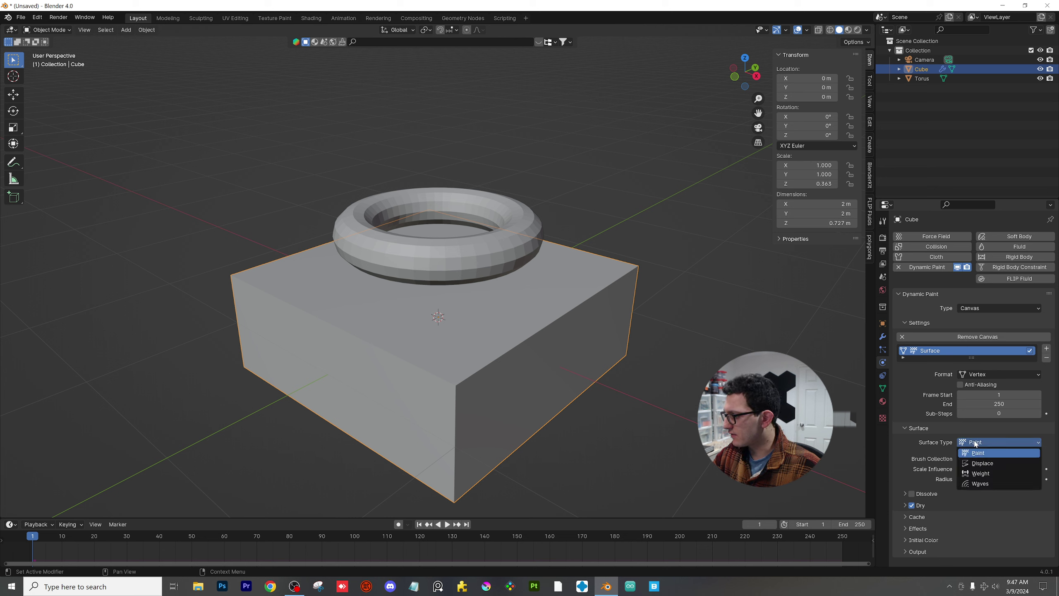
click(996, 462)
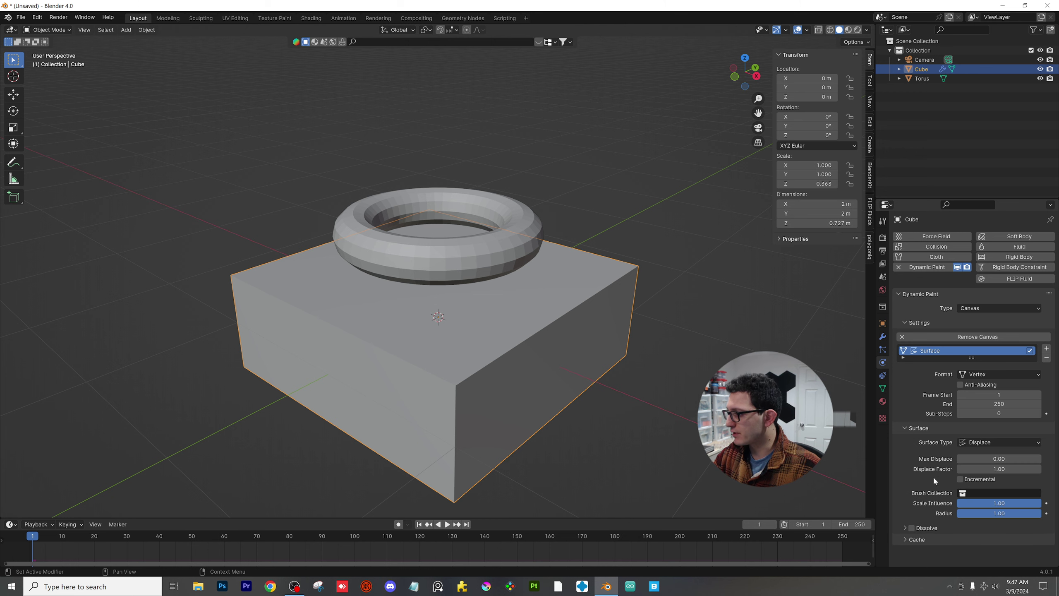
- Enable Incremental and Dissolve on the canvas, with Dissolve Time 100
click(975, 480)
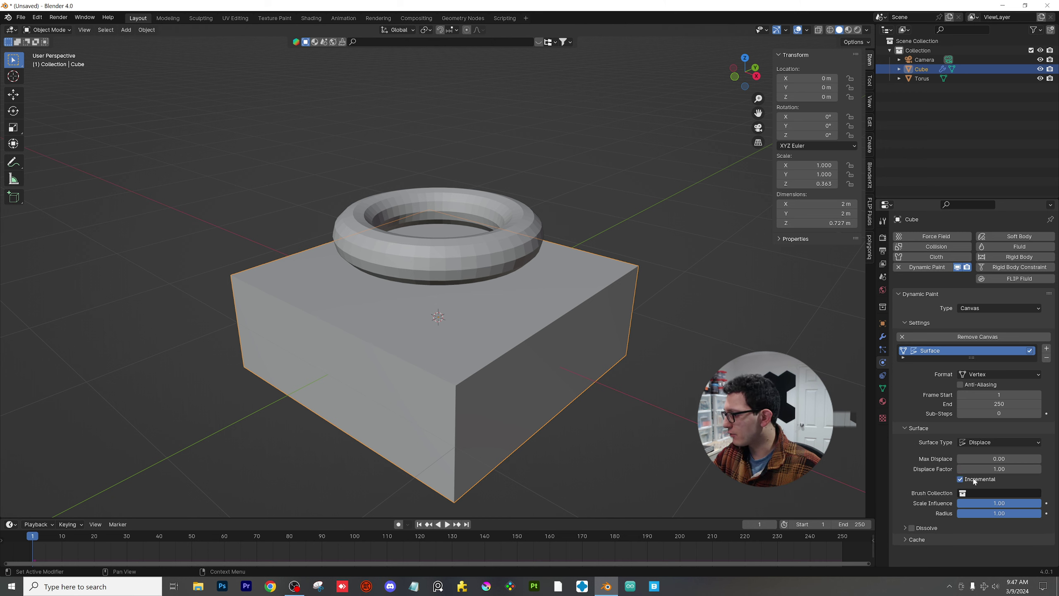
click(911, 528)
click(905, 528)
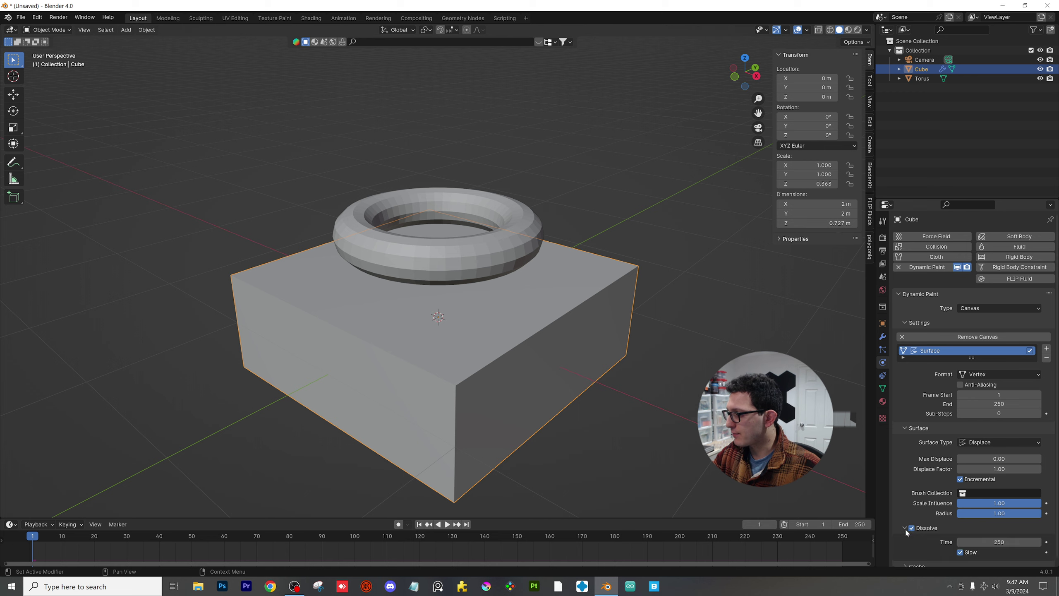
scroll(917, 496, down, 1)
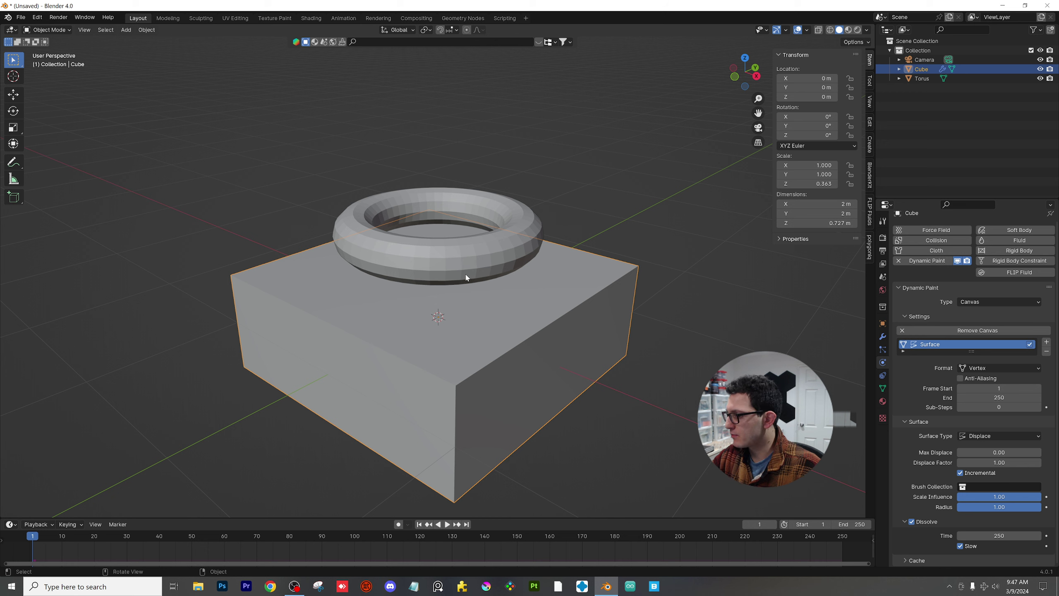
double_click(999, 536)
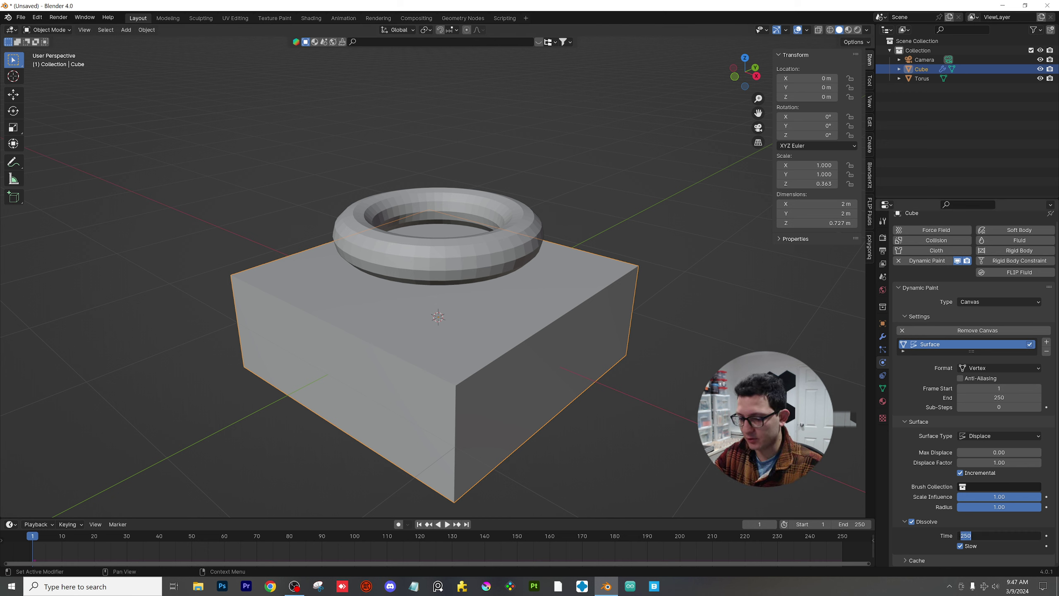
text(100)
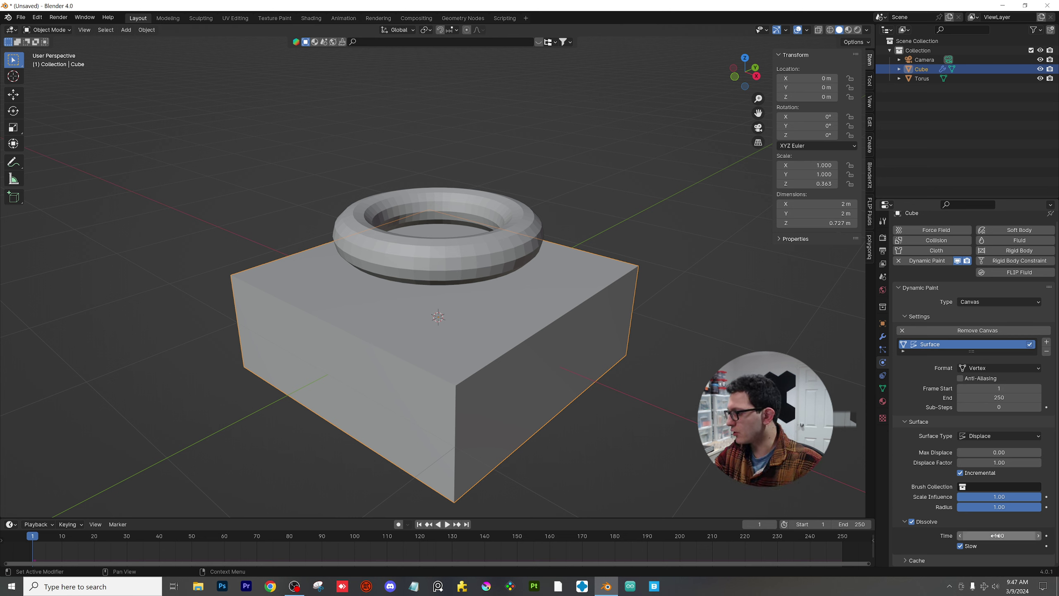
key(Return)
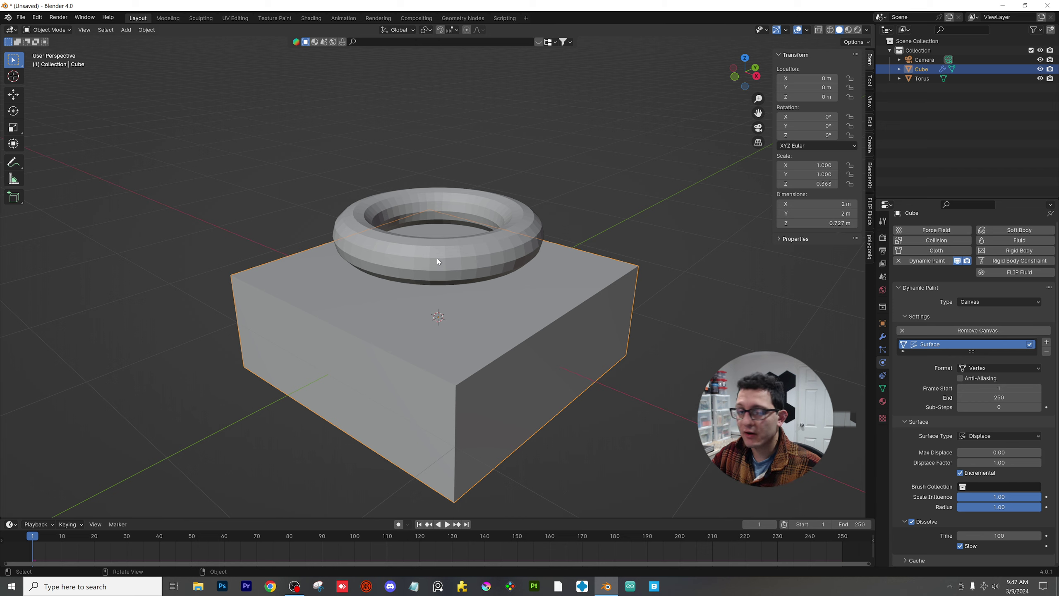
- Give the torus Dynamic Paint of type Brush and add its brush settings
click(438, 259)
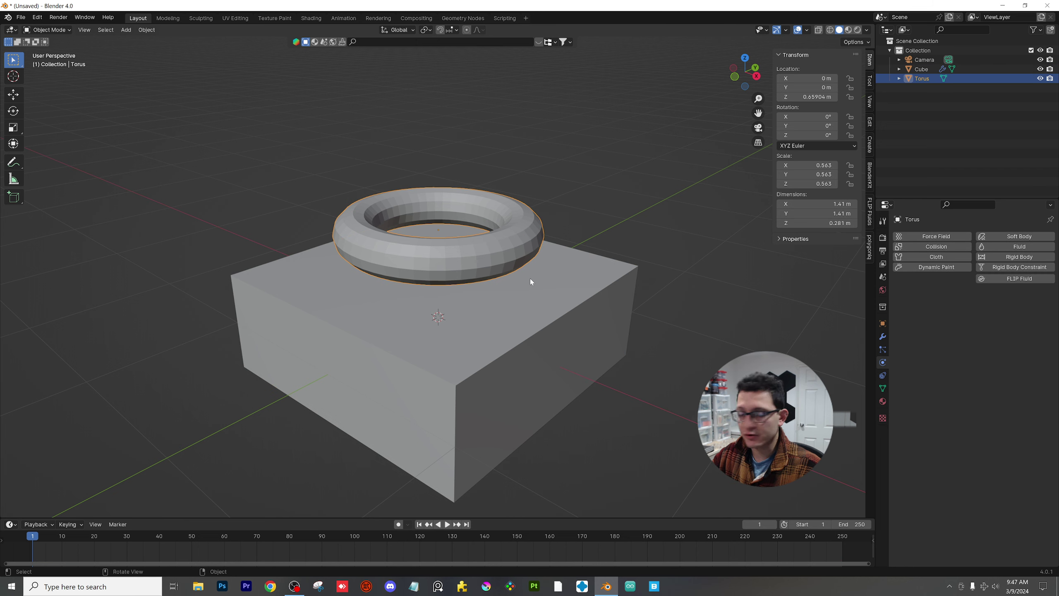
click(944, 269)
click(978, 308)
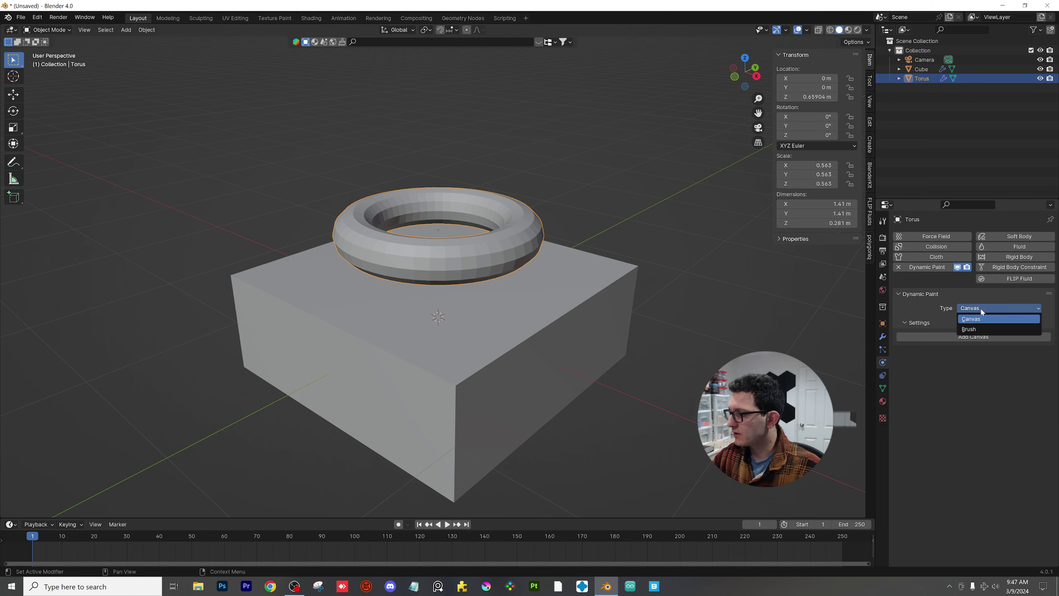
click(987, 331)
click(978, 337)
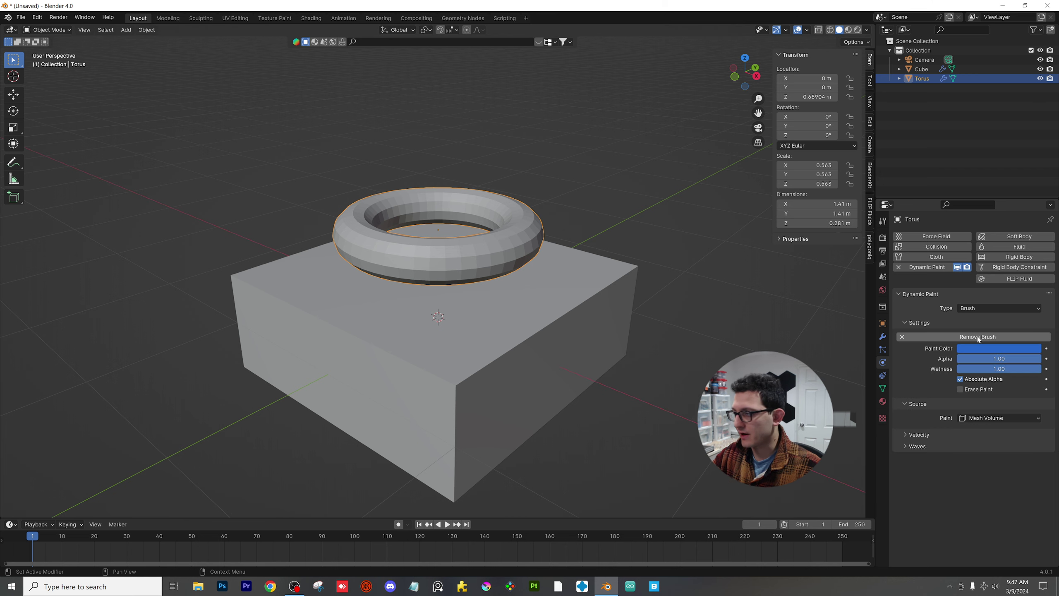
middle_drag(421, 321, 499, 298)
click(596, 204)
click(566, 209)
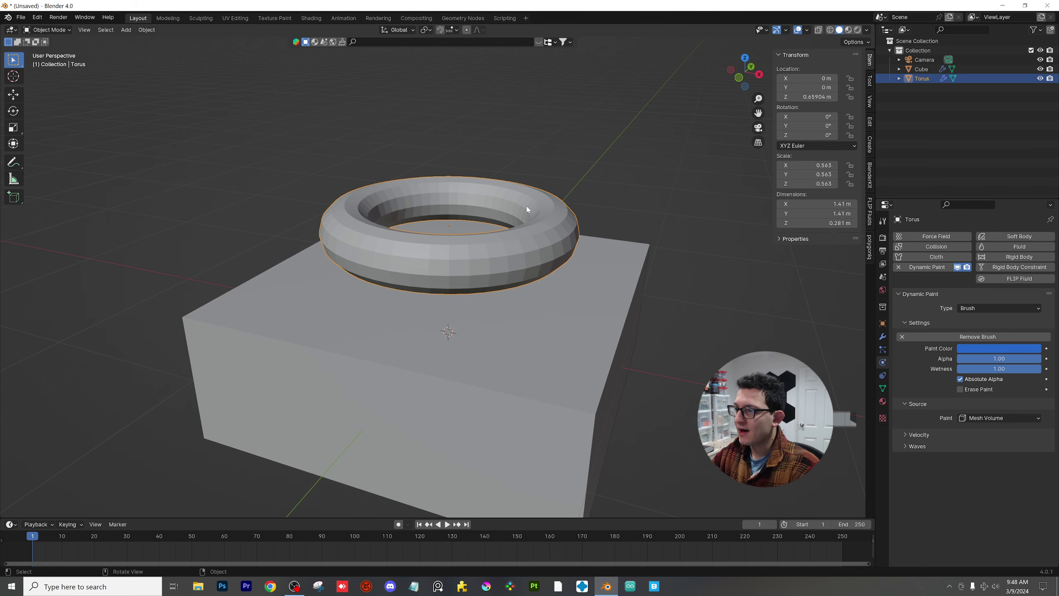
- Keyframe the torus's location and rotation at frame 1, then sunk into the cube at frame 30
key(i)
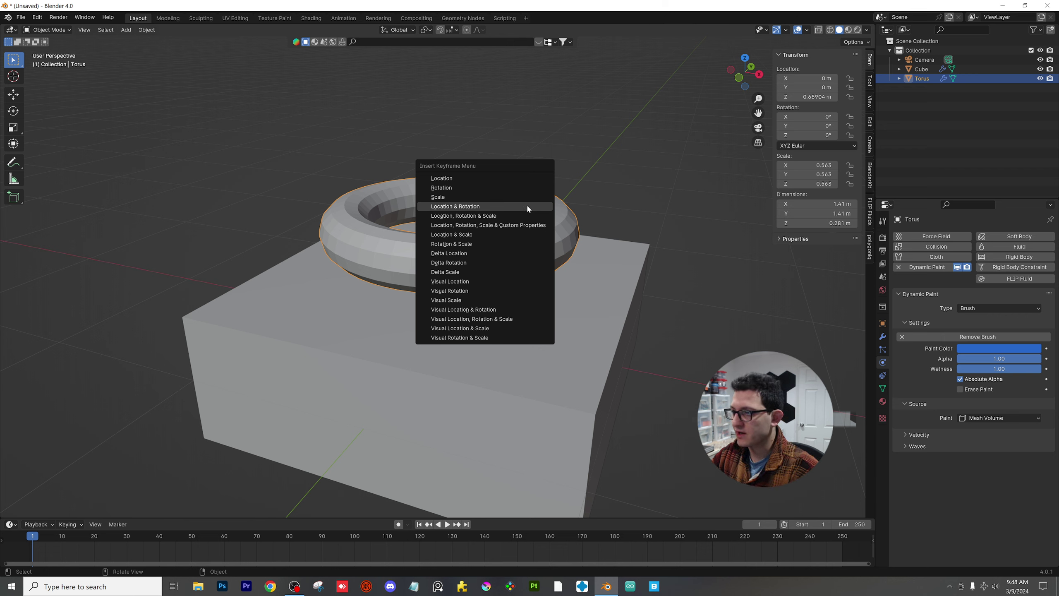
click(526, 207)
key(space)
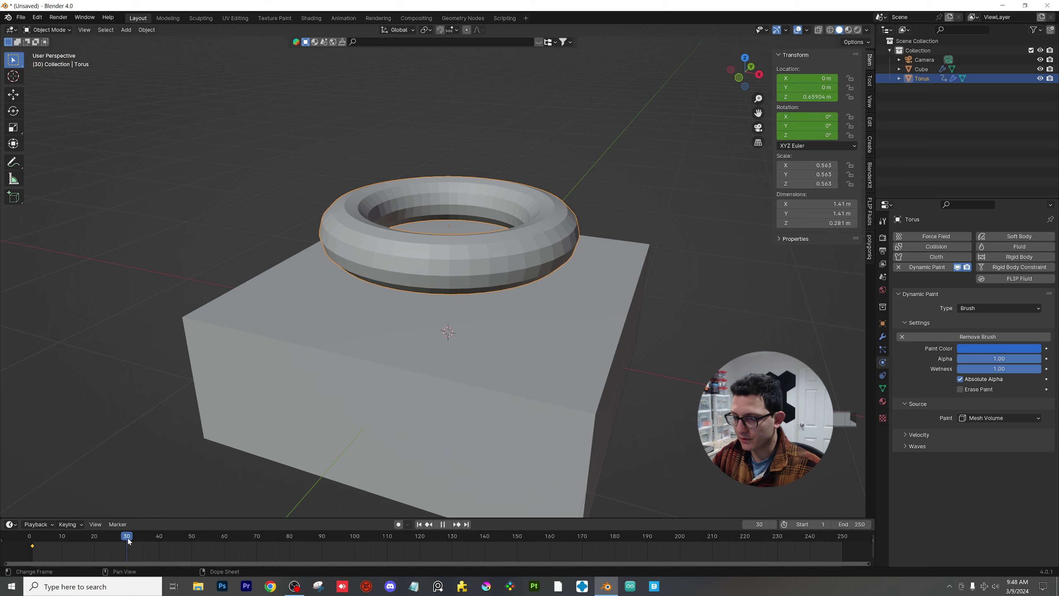
key(g)
key(z)
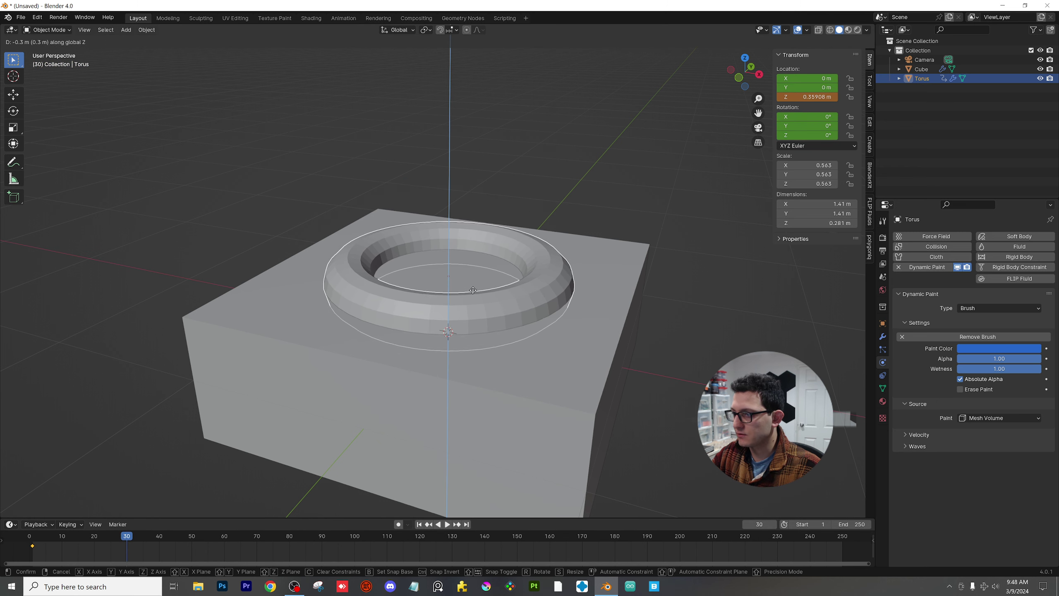
click(473, 292)
scroll(500, 298, up, 2)
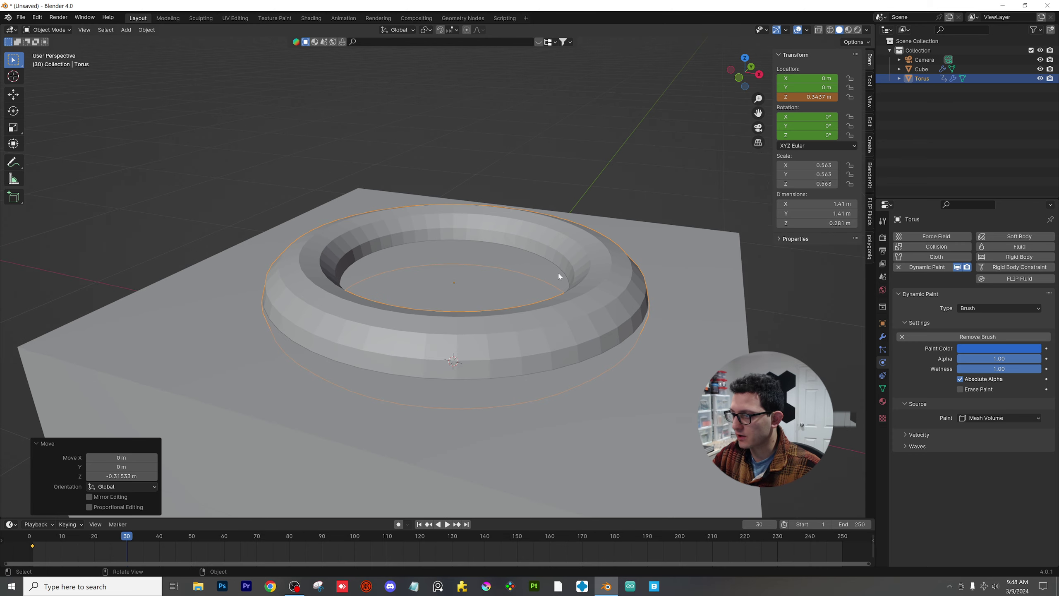
key(i)
click(524, 283)
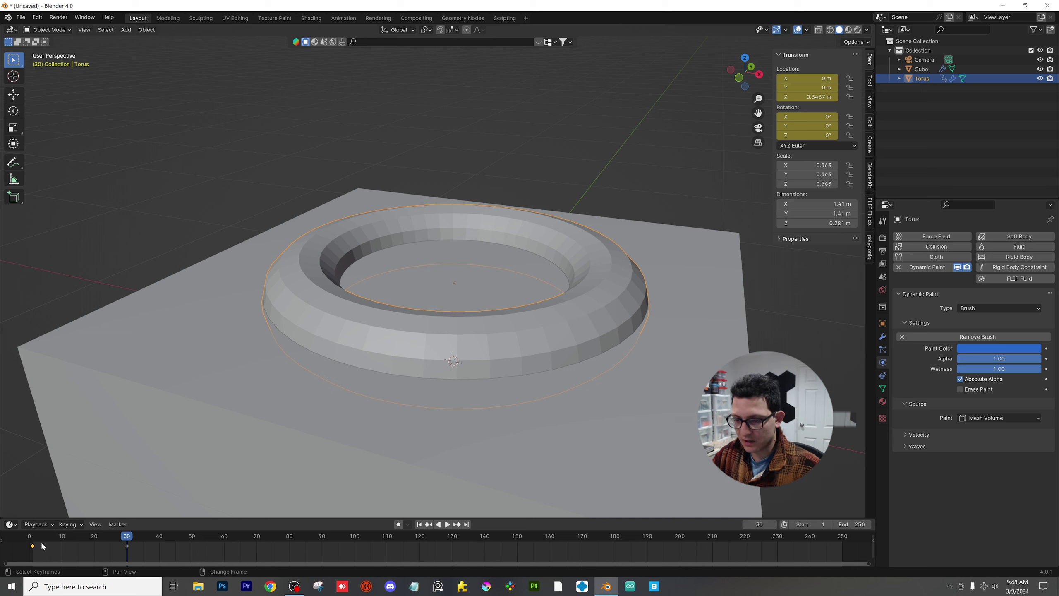
- Copy the frame-1 keyframe to frame 50 and play back to check the dent
key(shift+d)
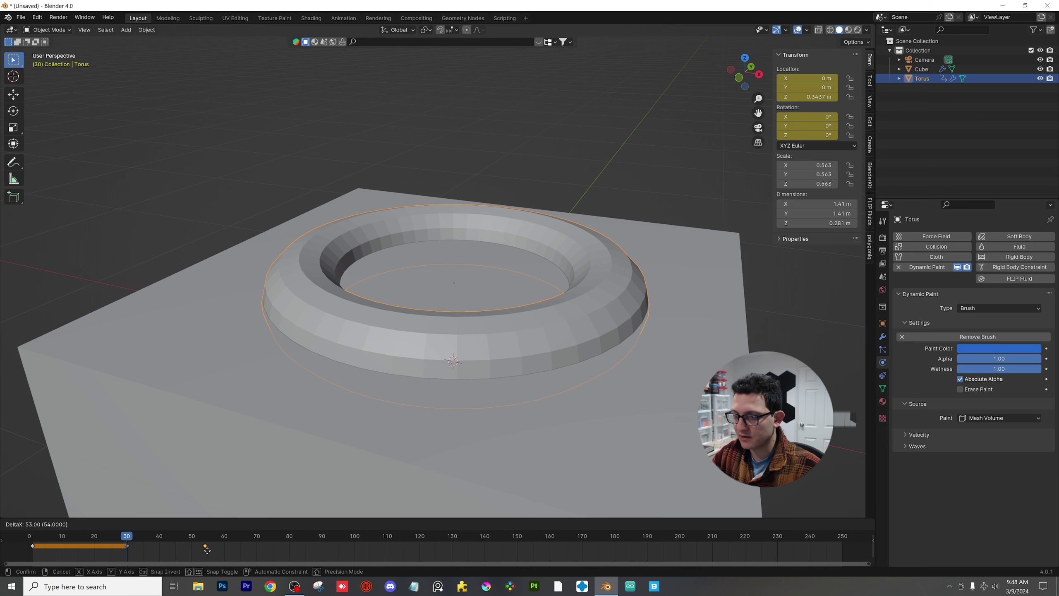
click(193, 549)
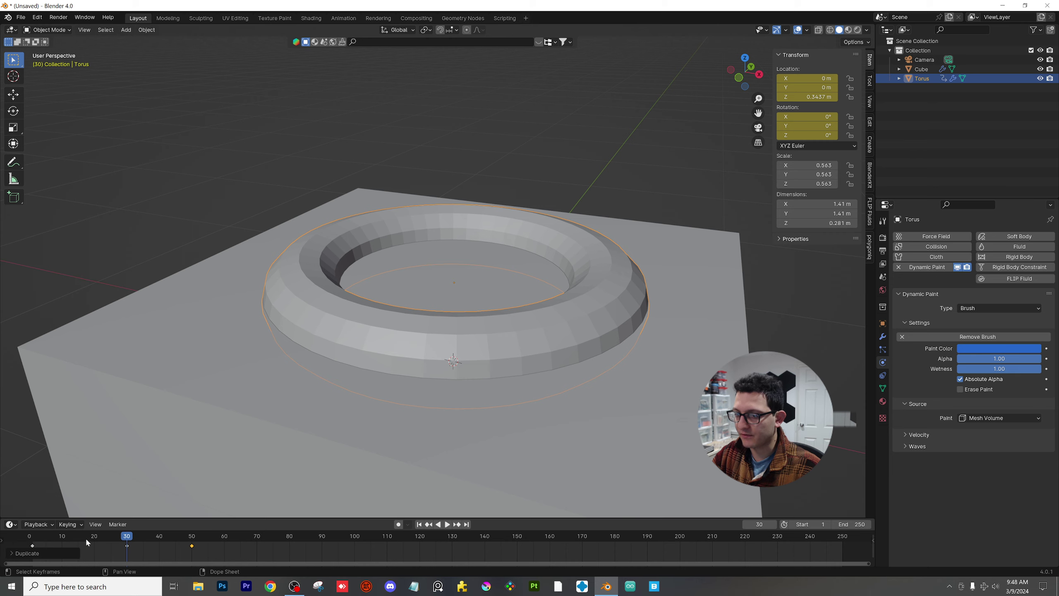
drag(85, 538, 33, 537)
scroll(319, 255, down, 2)
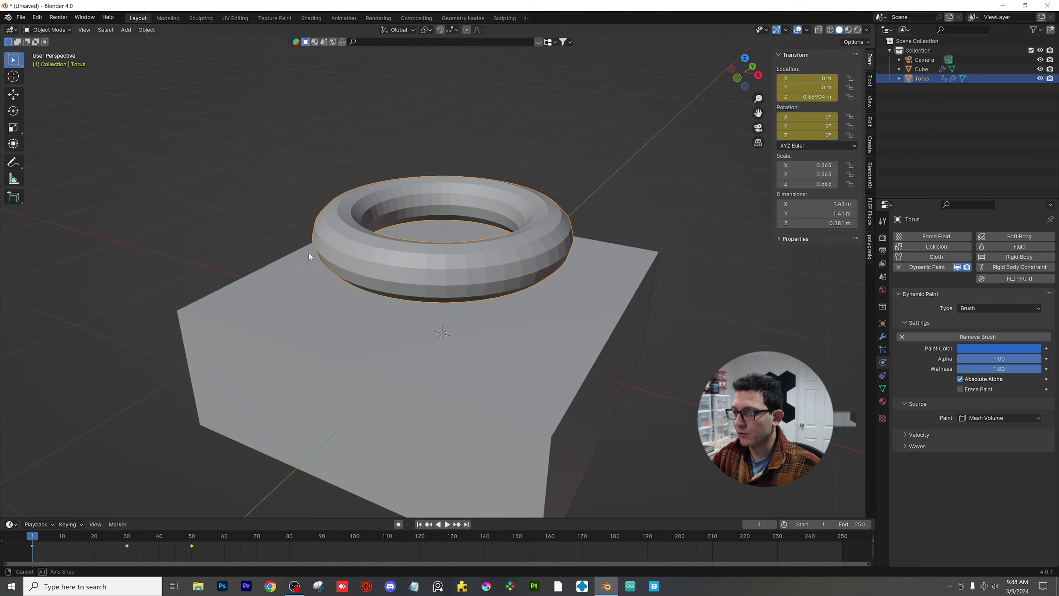
key(space)
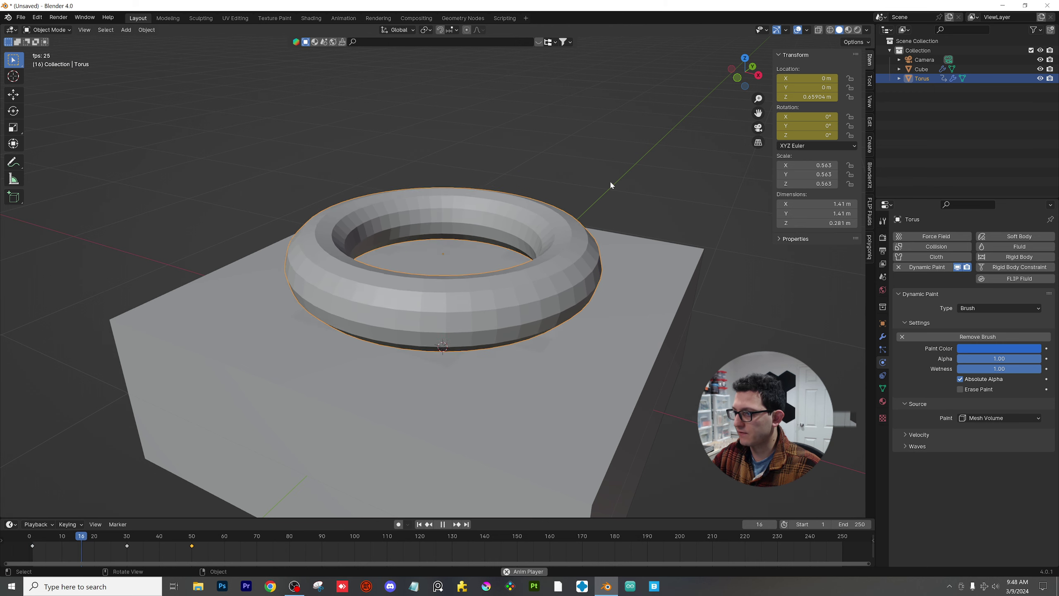
key(space)
middle_drag(612, 205, 597, 236)
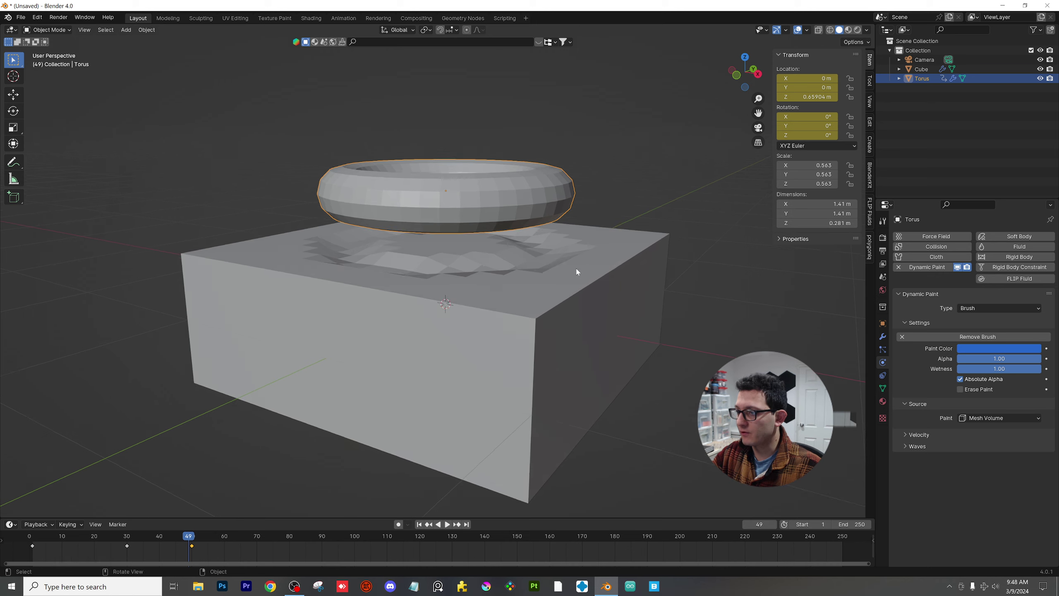
scroll(485, 285, up, 1)
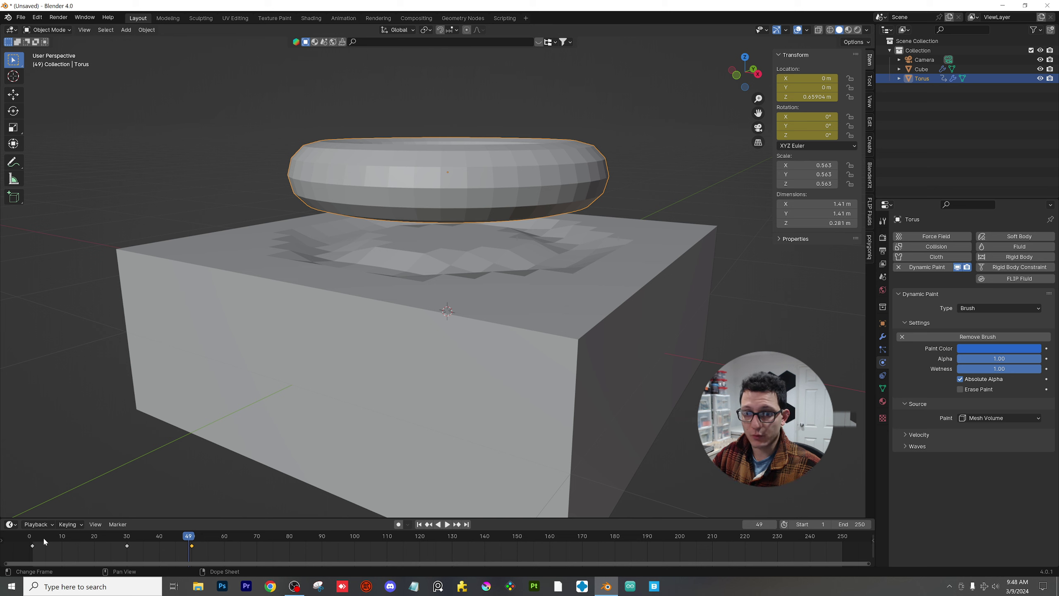
key(shift+Left)
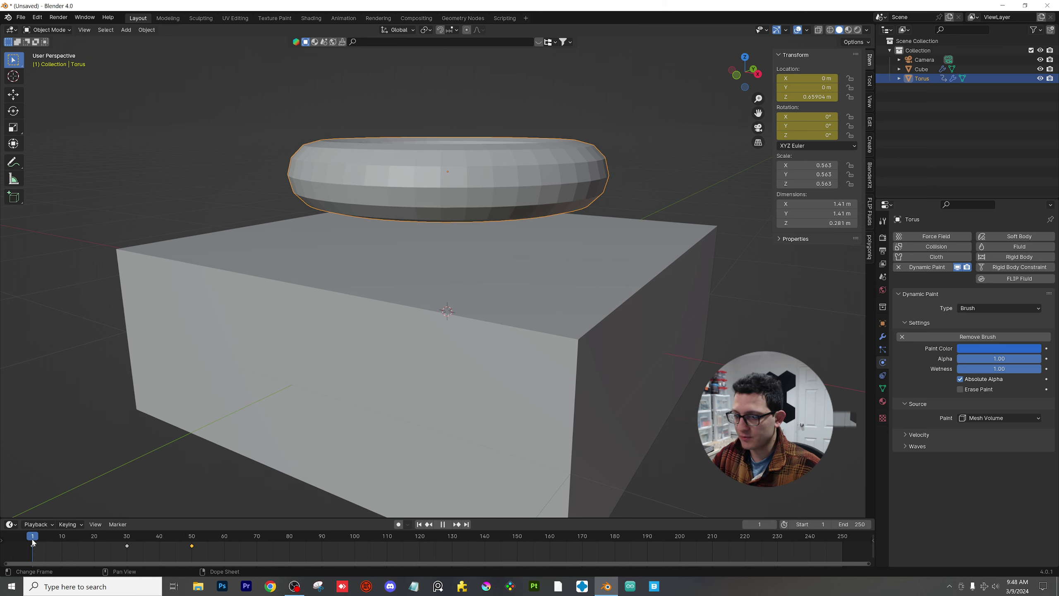
- Subdivide the cube's mesh twice more in Edit Mode
click(360, 295)
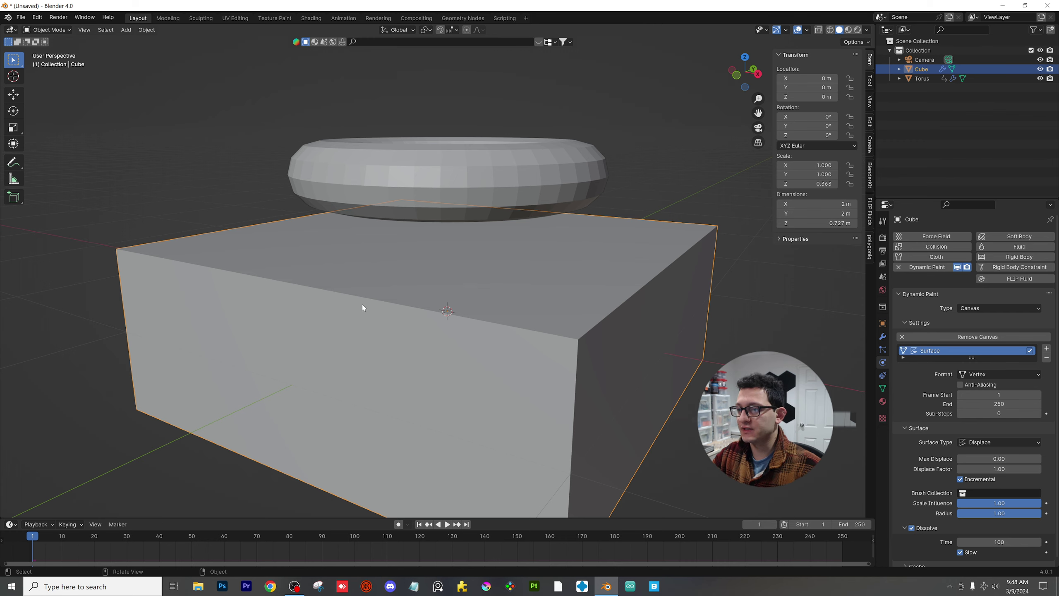
middle_drag(366, 302, 380, 306)
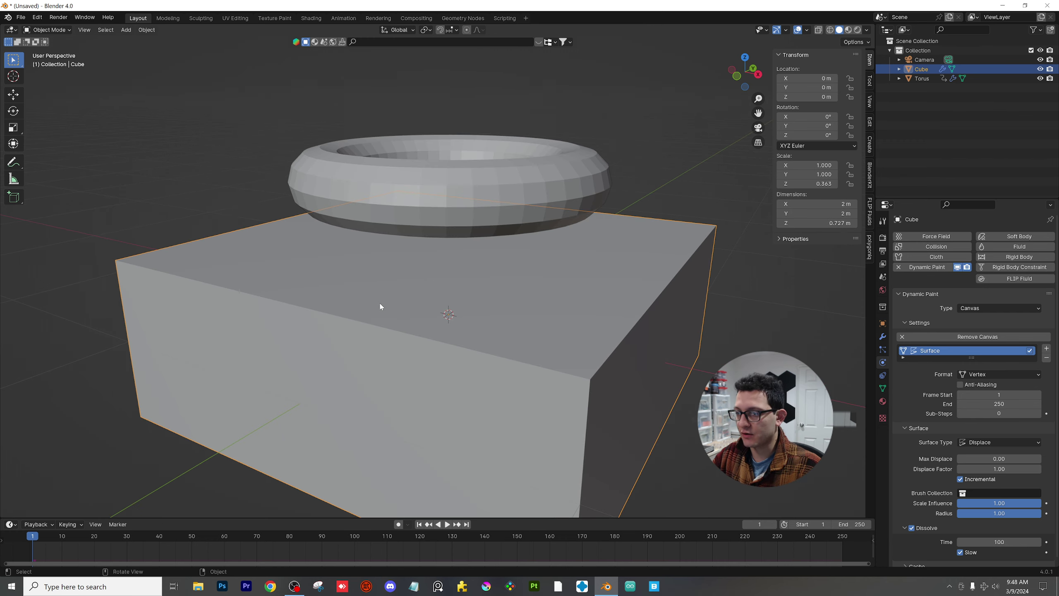
key(Tab)
right_click(407, 290)
click(407, 290)
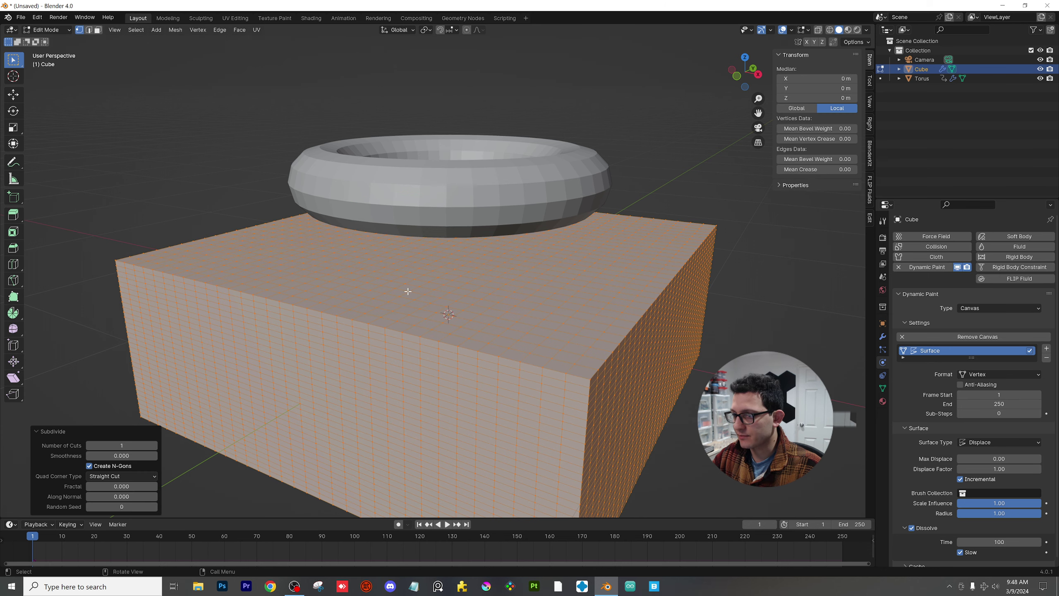
right_click(407, 291)
click(407, 290)
key(Tab)
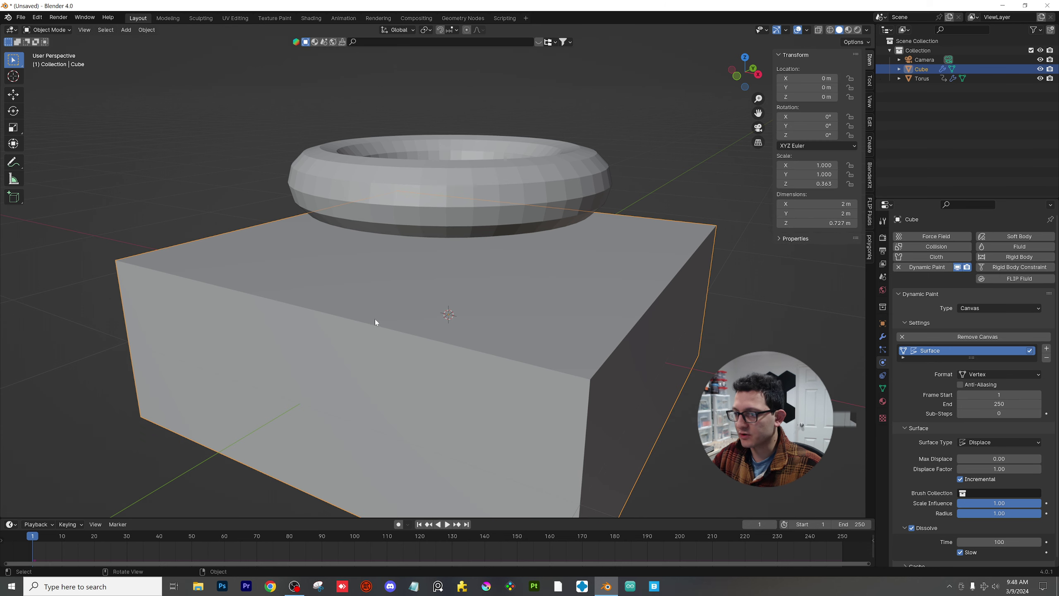
- Save the scene as Memory-Foam.blend
key(ctrl+s)
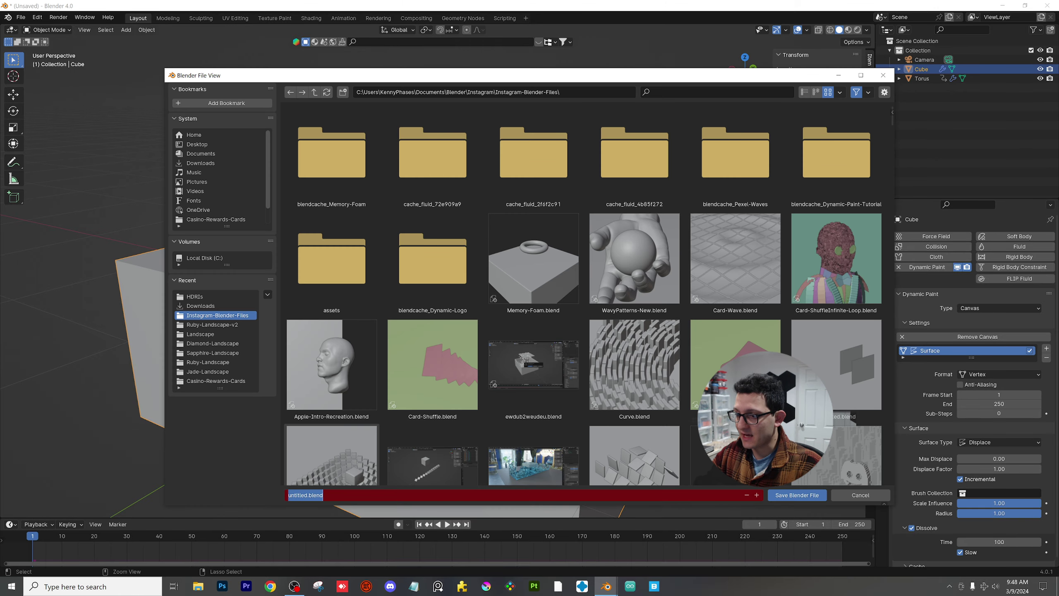
text(Memory-)
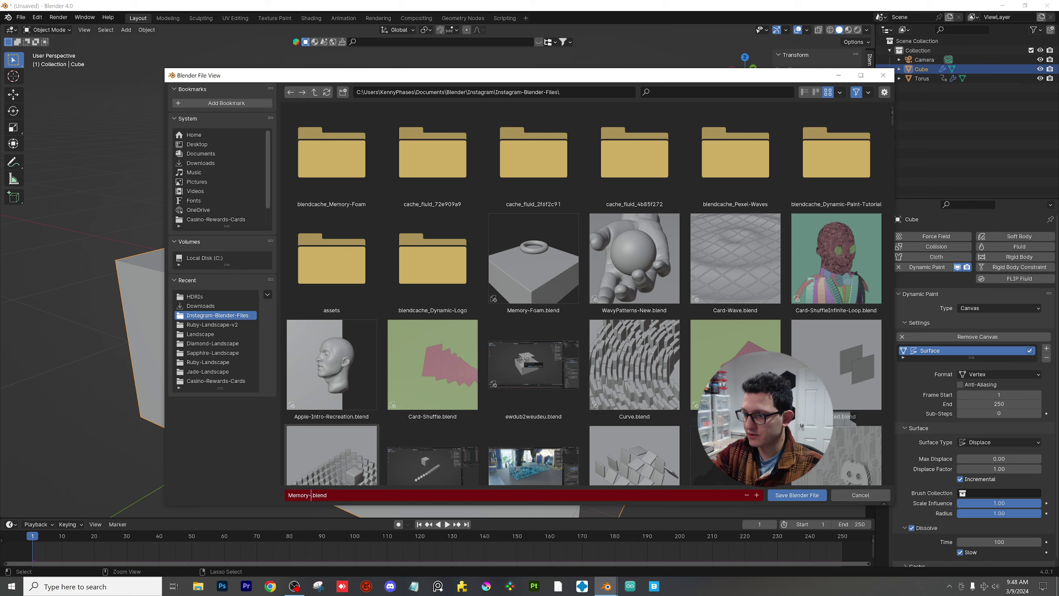
text(Foam)
key(Return)
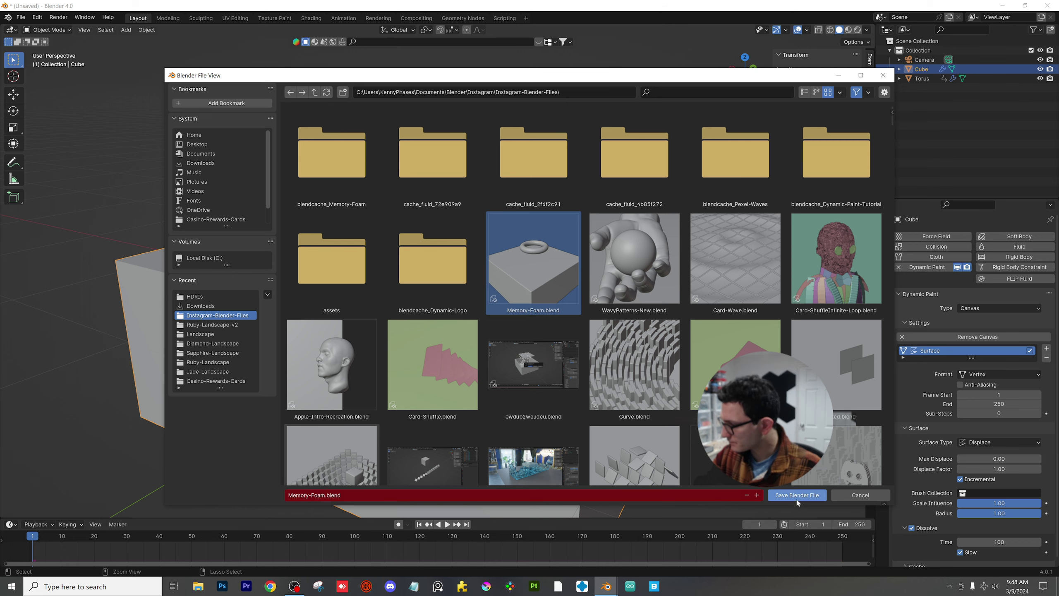
- Play to frame 49 to view the dent, then apply Shade Auto Smooth to the cube
click(110, 305)
key(space)
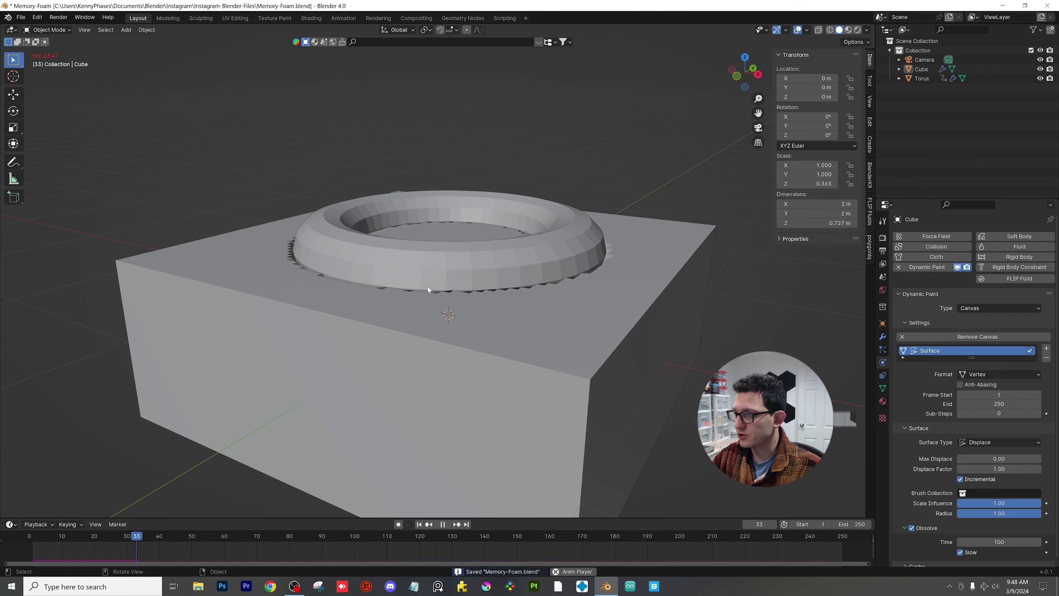
key(space)
scroll(422, 286, up, 4)
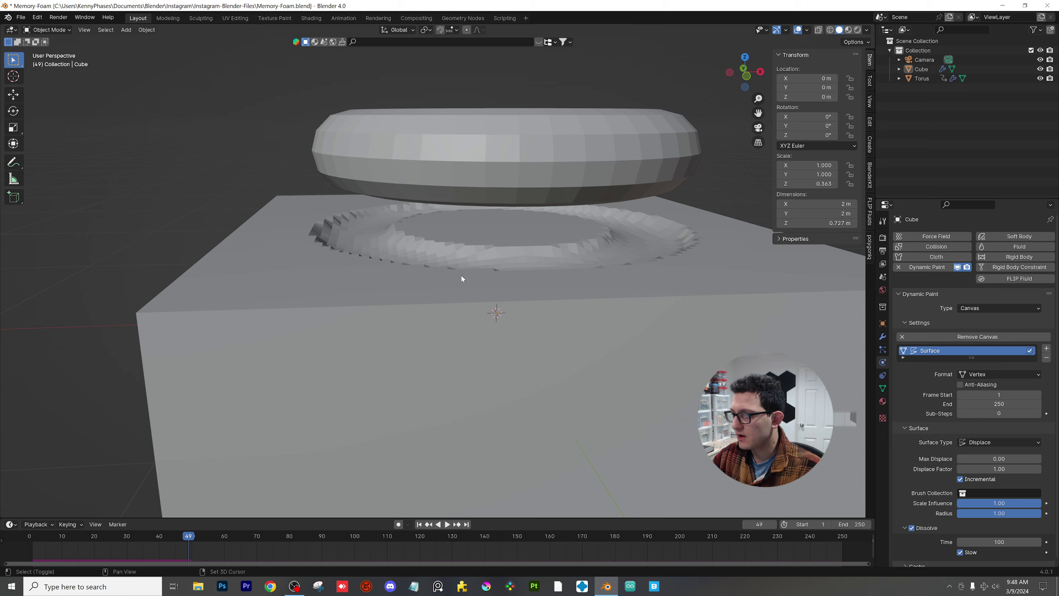
click(457, 293)
right_click(457, 293)
click(457, 293)
scroll(443, 297, up, 2)
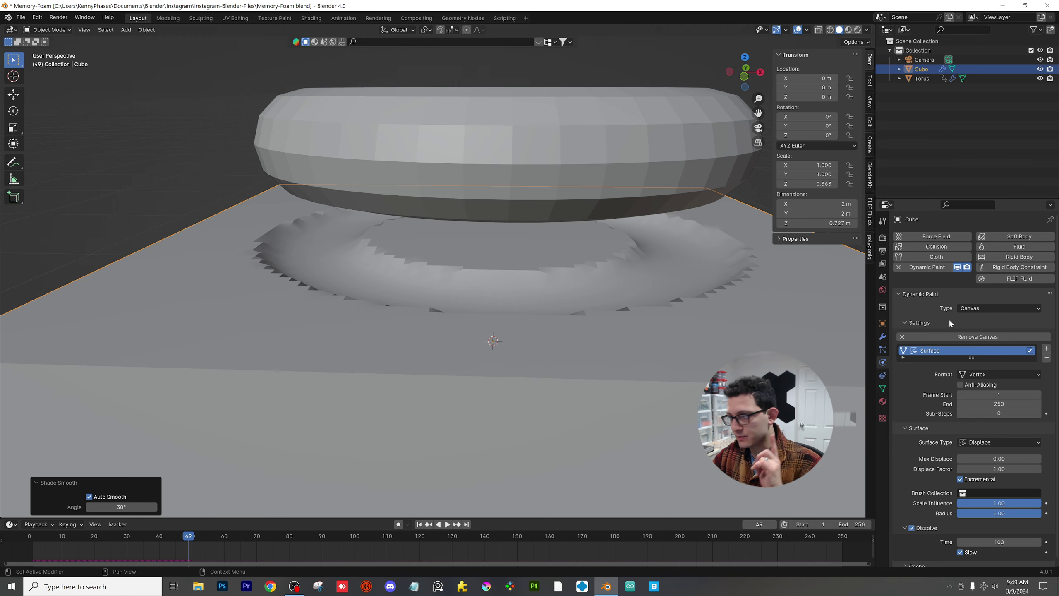
- Add a Subdivision Surface modifier to the cube and play from frame 1
click(882, 337)
click(936, 237)
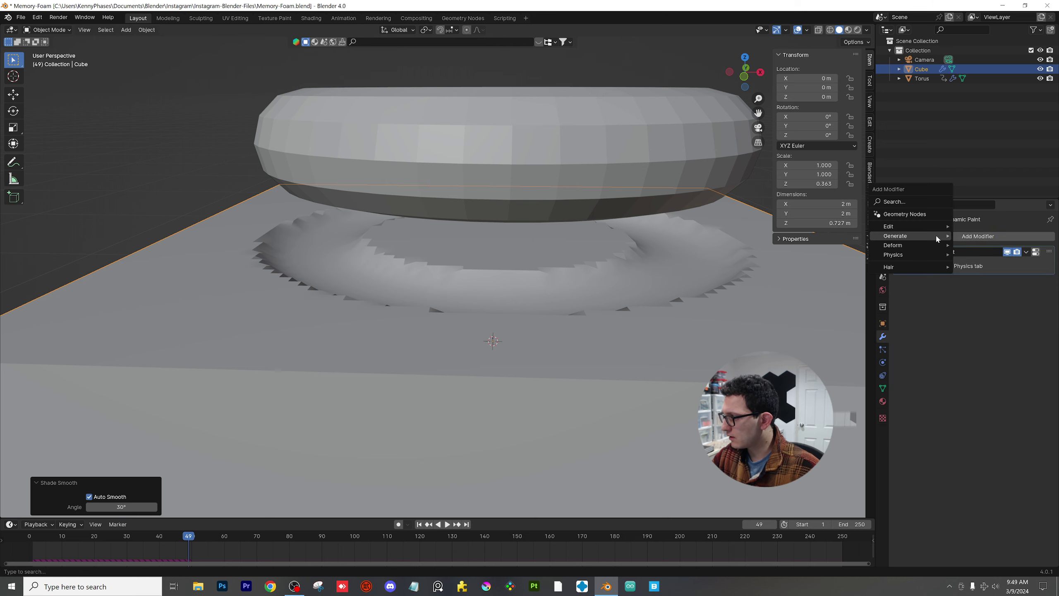
mouse_move(936, 236)
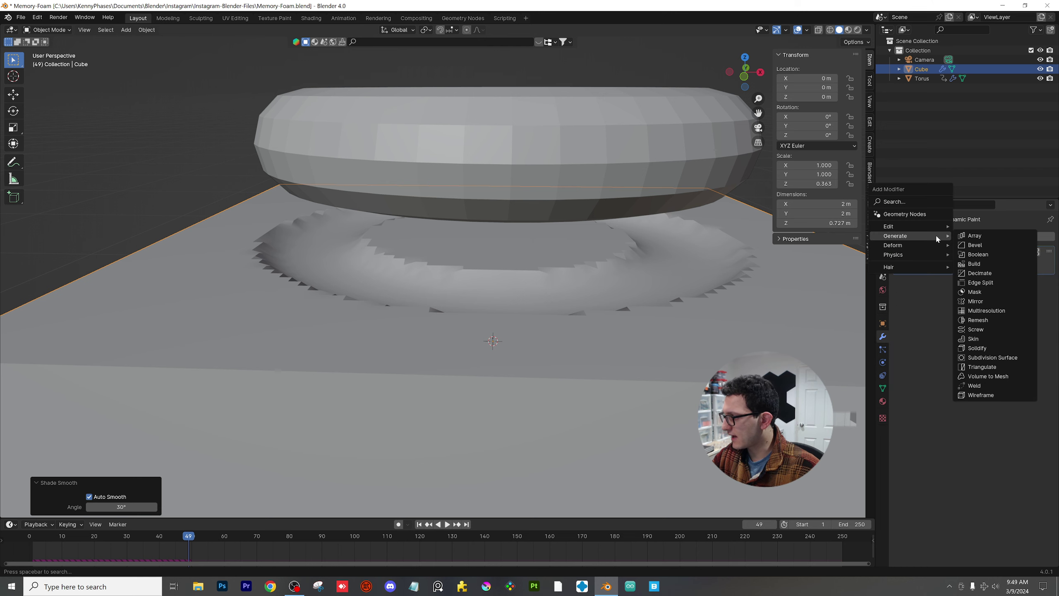
click(1000, 358)
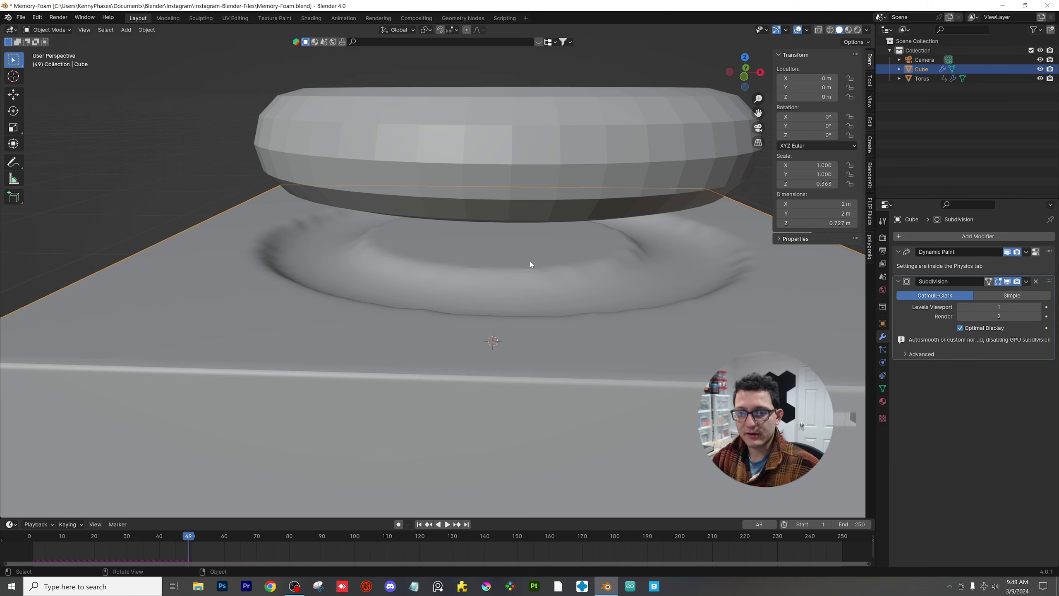
scroll(531, 264, down, 4)
middle_drag(522, 265, 482, 350)
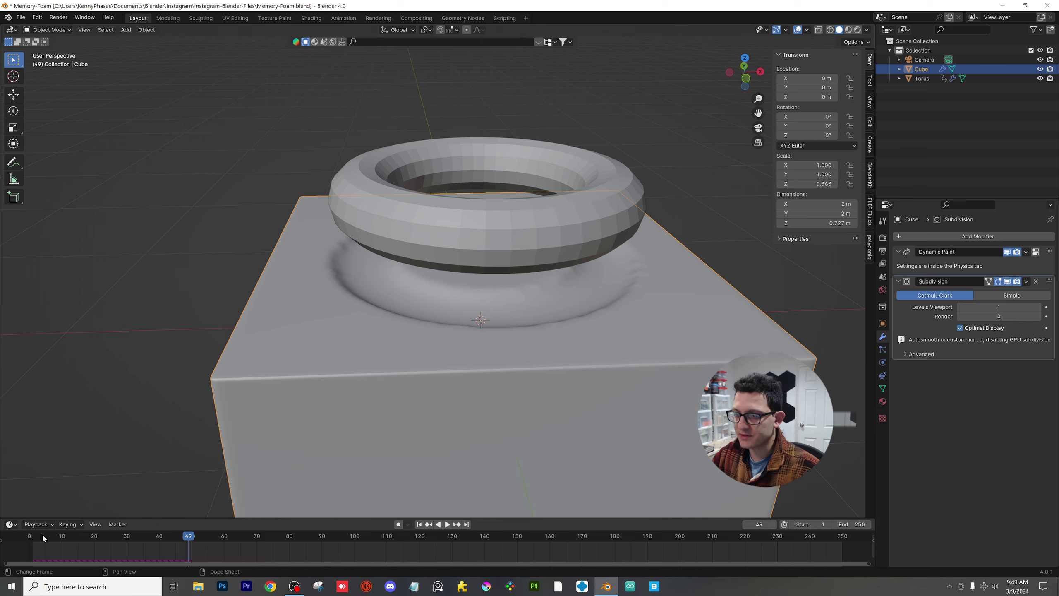
drag(41, 533, 32, 536)
middle_drag(521, 283, 429, 263)
key(space)
key(space)
- At frame 50, raise the torus along Z and keyframe its new location
click(429, 263)
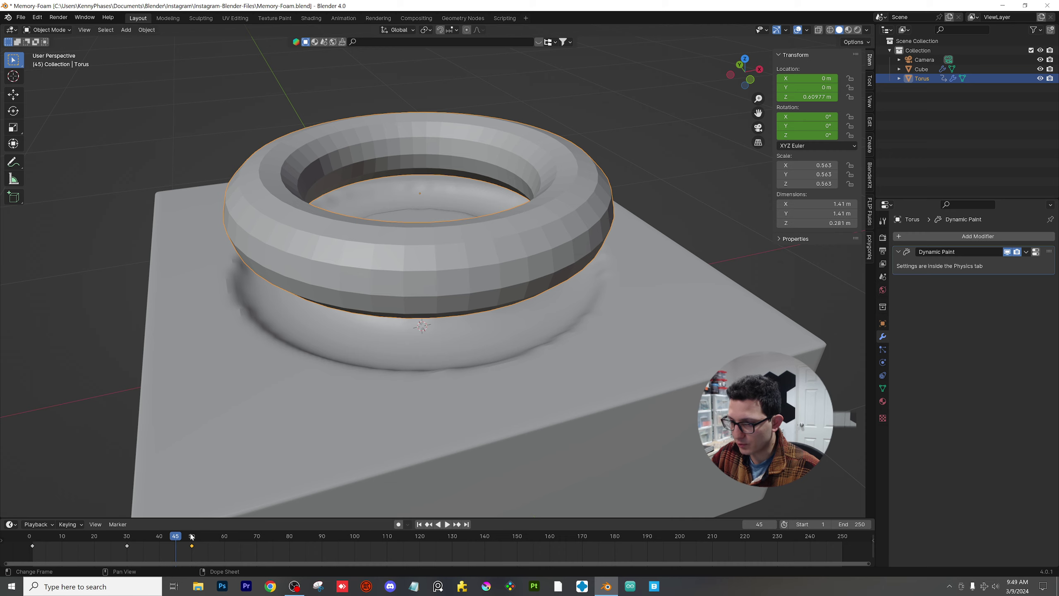
key(Up)
middle_drag(229, 499, 426, 350)
key(g)
key(z)
click(443, 285)
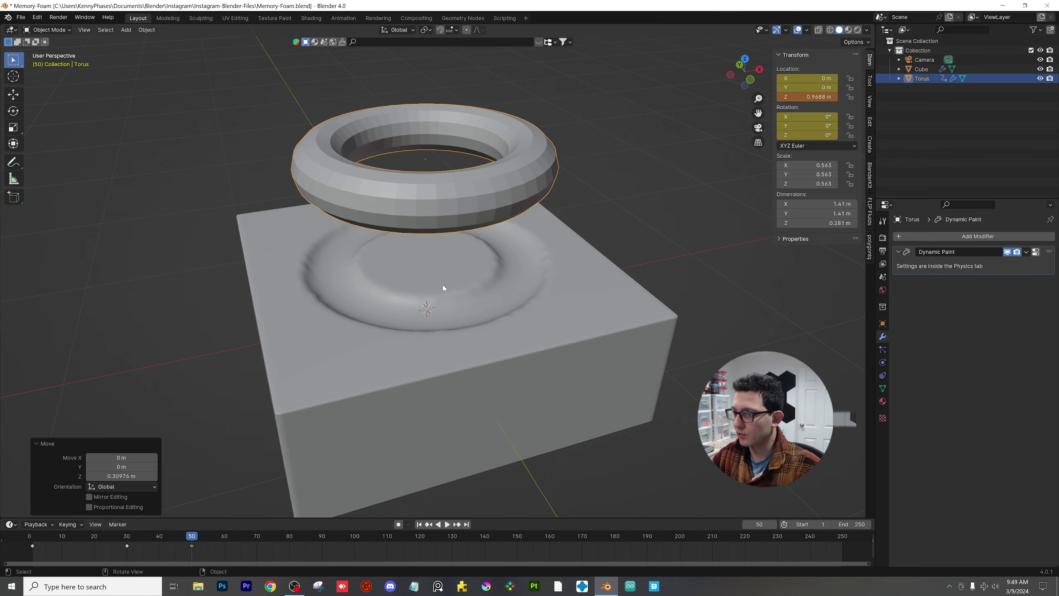
key(i)
click(460, 219)
- Save the file and play from frame 1 to watch the dent recover
key(shift+Left)
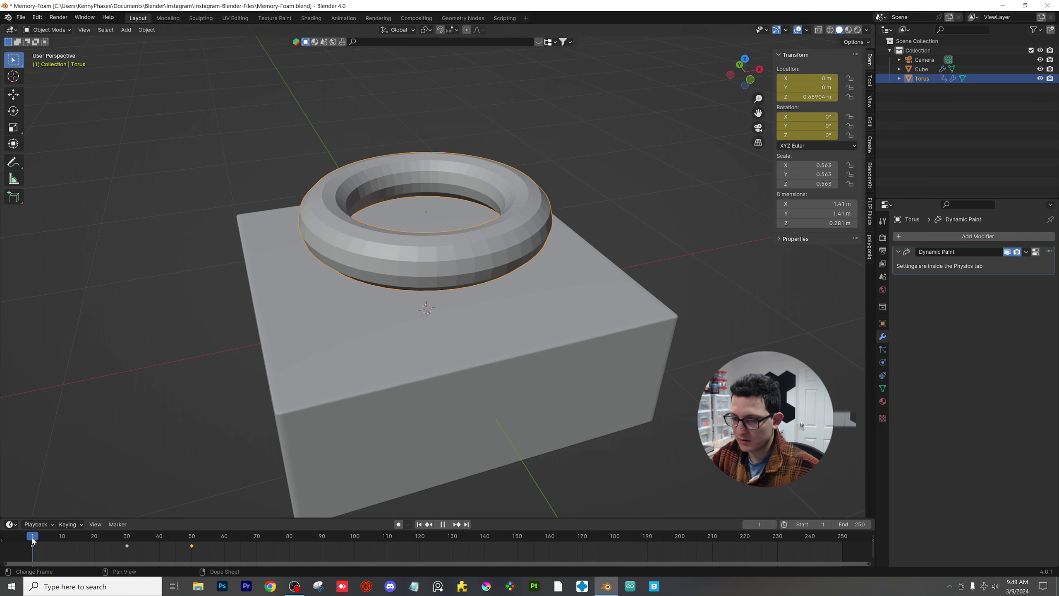
key(space)
key(ctrl+s)
middle_drag(449, 244, 591, 218)
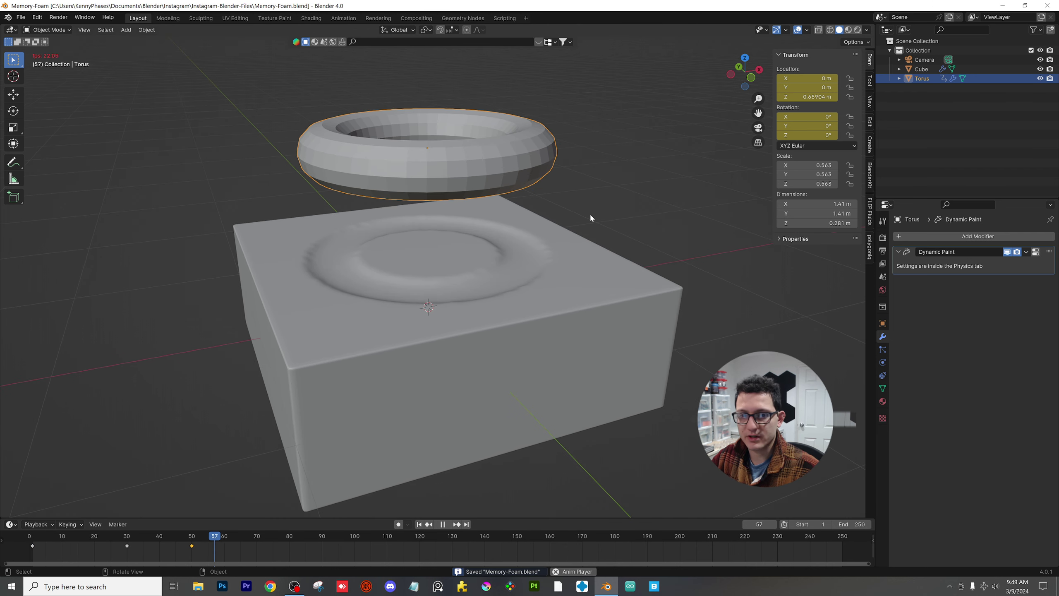
scroll(438, 307, up, 2)
key(space)
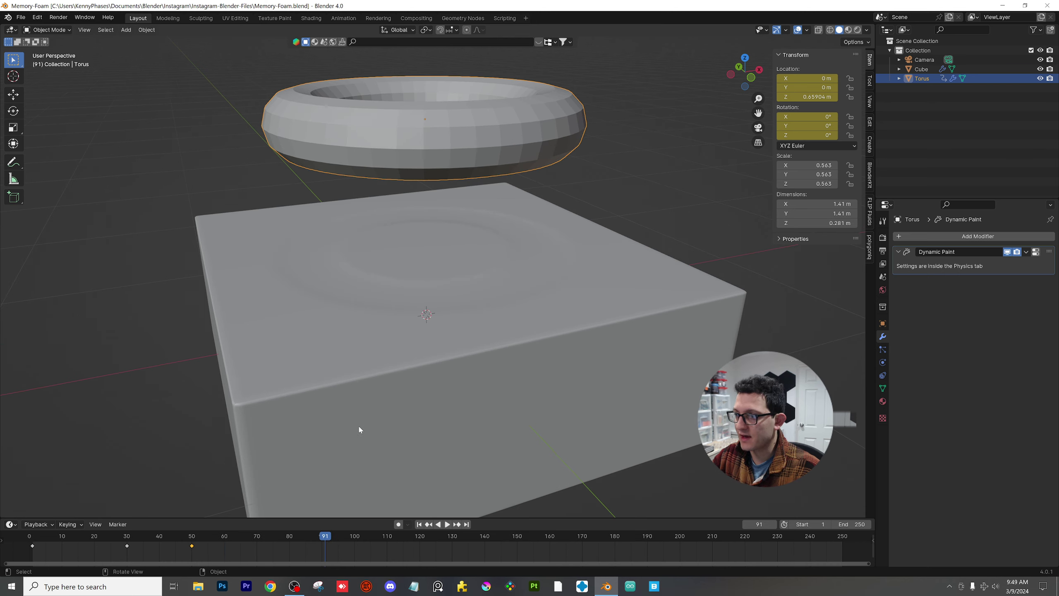
- Add a level-1 subdivision to the foam cube with Ctrl+1
click(414, 308)
key(ctrl+1)
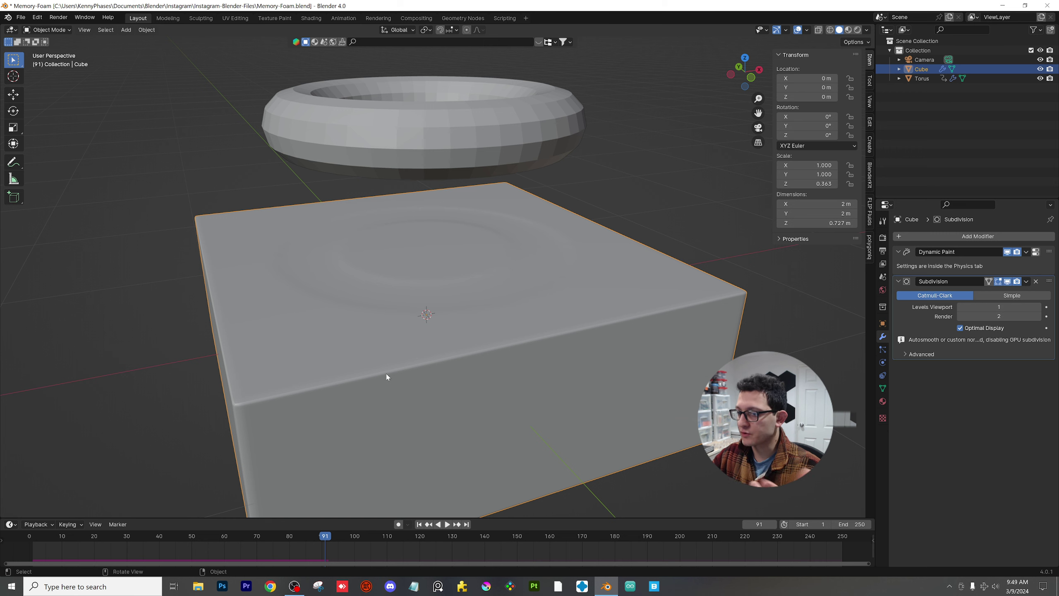
key(shift+Left)
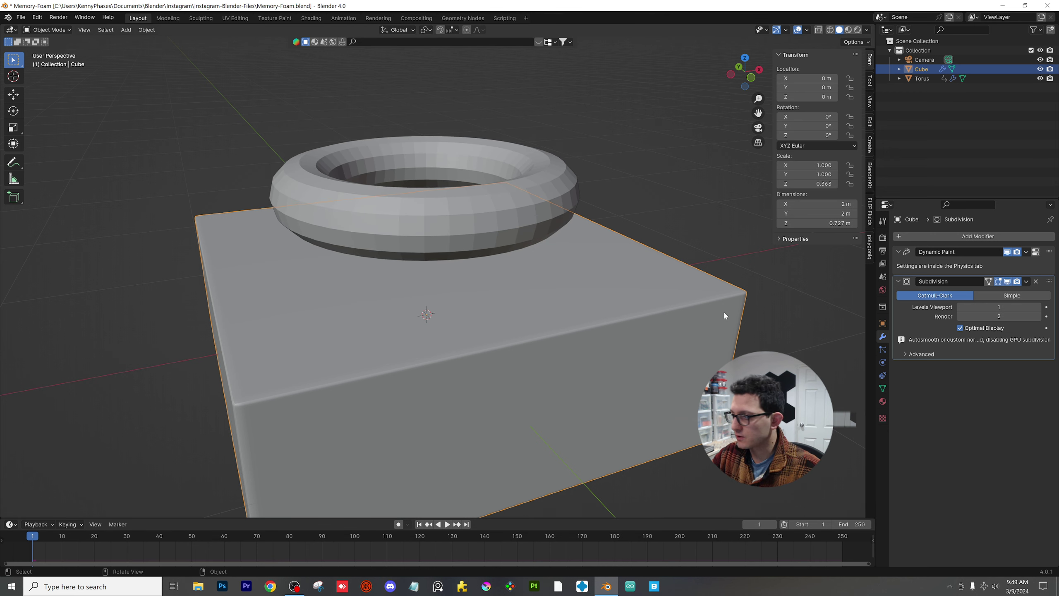
- Set the canvas Dissolve Time to 200 and save the file
click(883, 362)
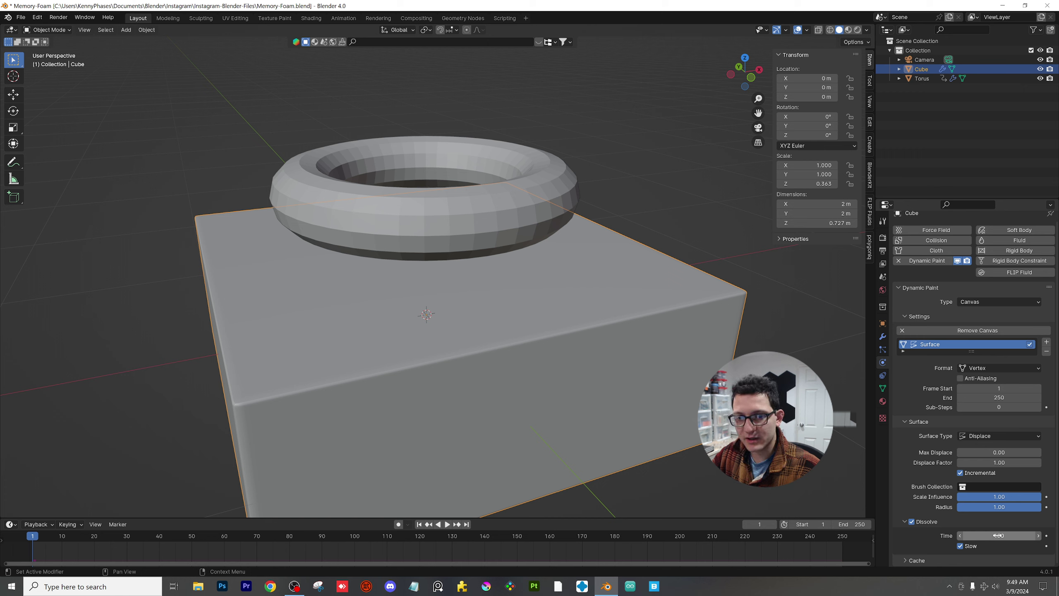
click(997, 536)
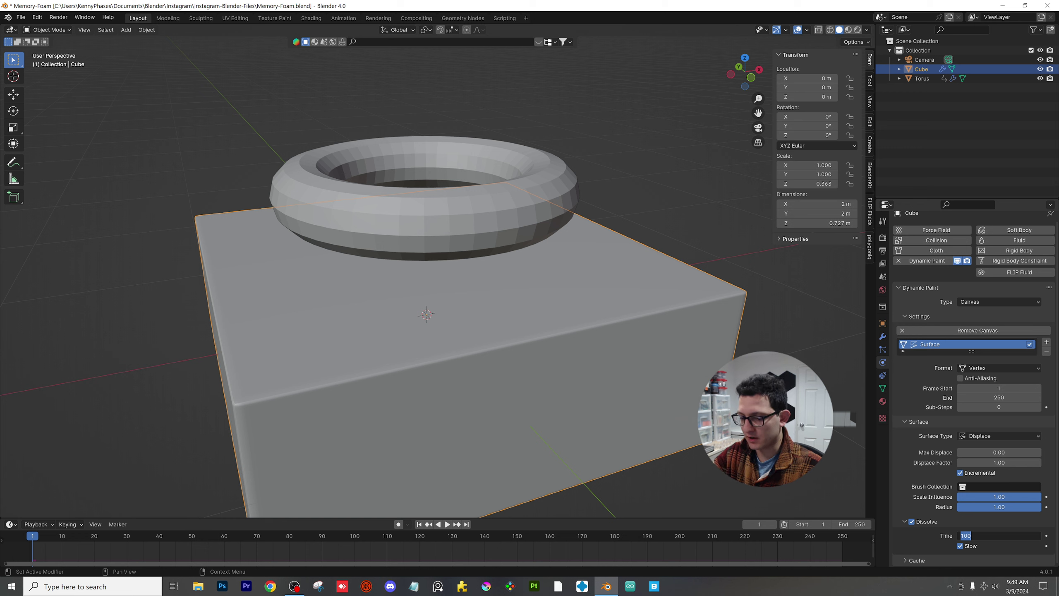
text(200)
key(Return)
key(ctrl+s)
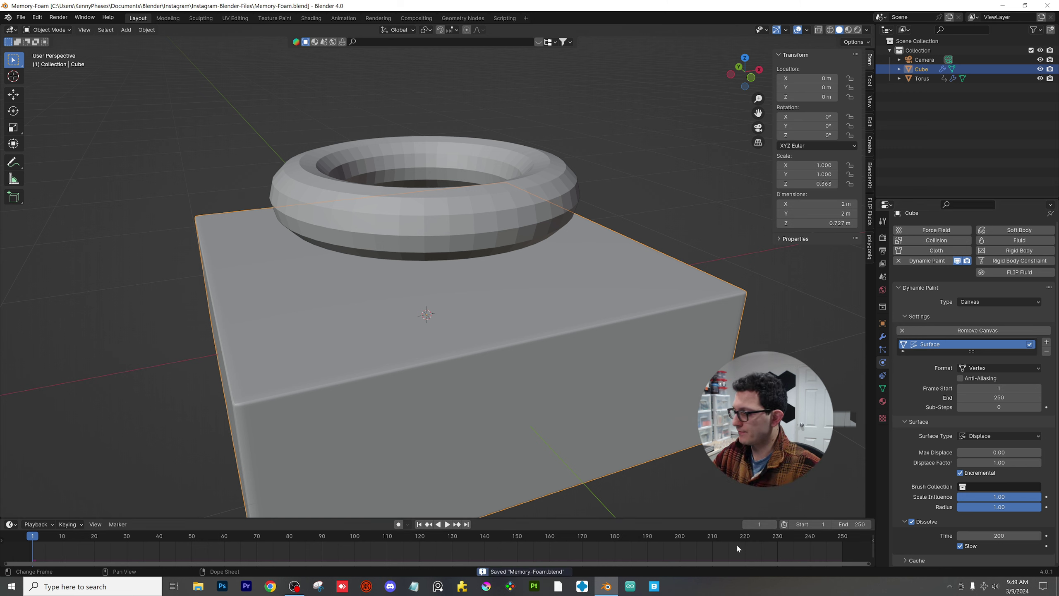
- Play the animation from the start to around frame 51 to check the slower recovery
click(108, 450)
key(space)
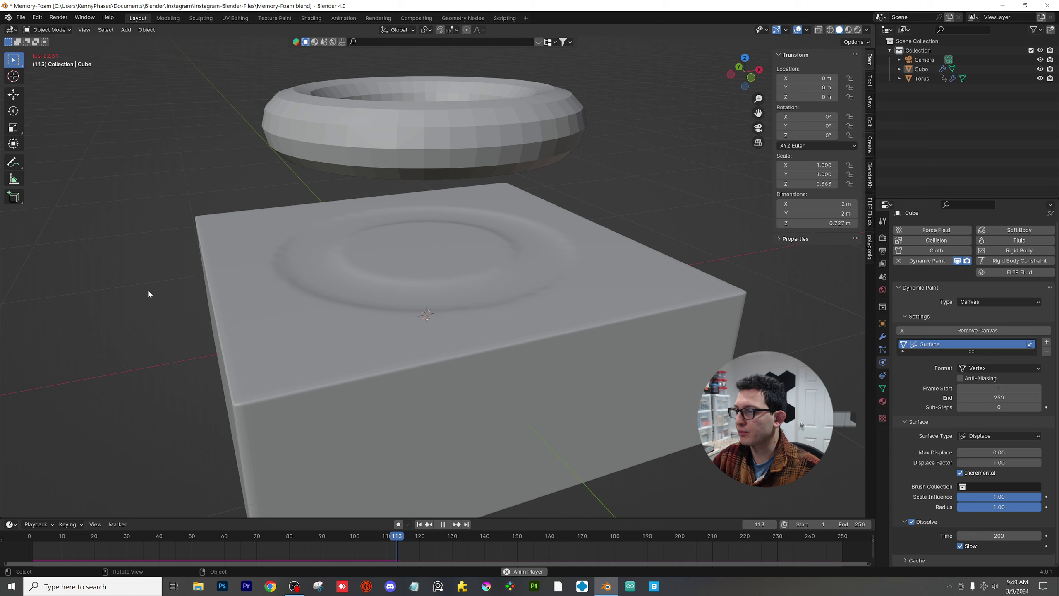
key(space)
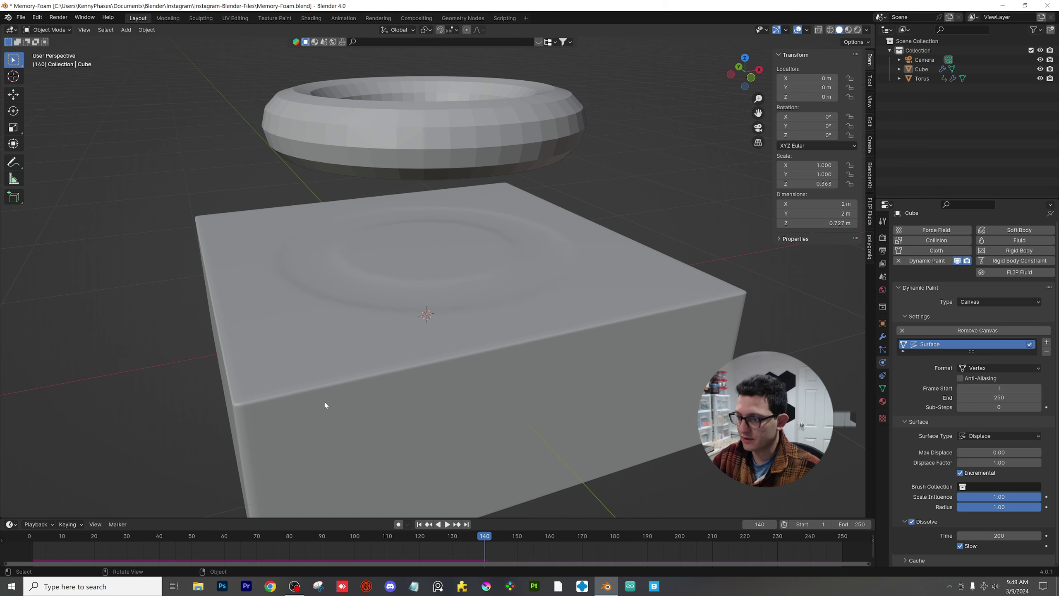
click(144, 533)
key(space)
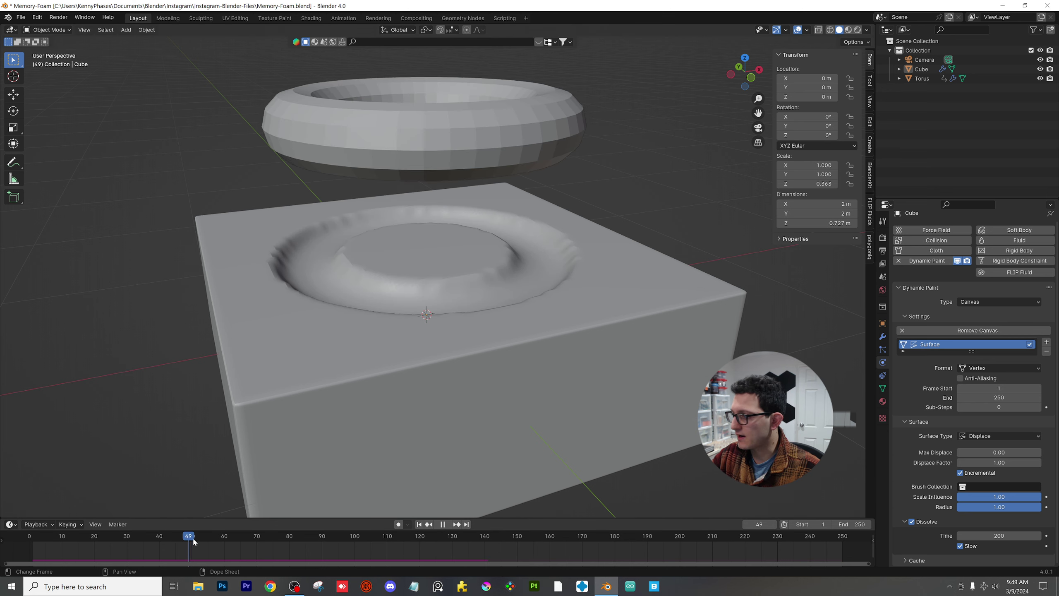
key(space)
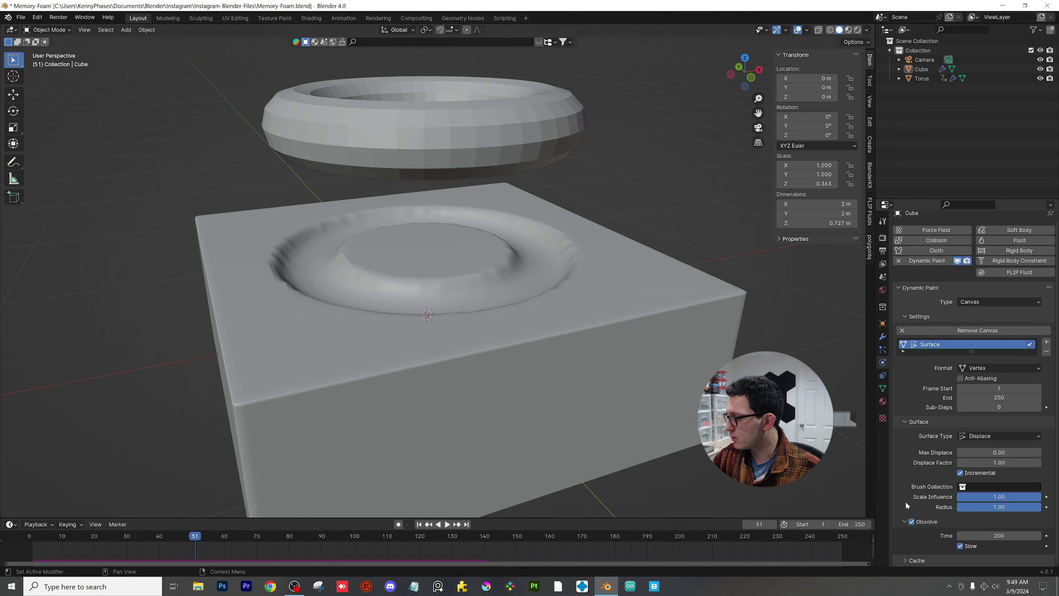
- Turn off Incremental on the foam canvas and play the animation from frame 1
click(960, 473)
key(shift+Left)
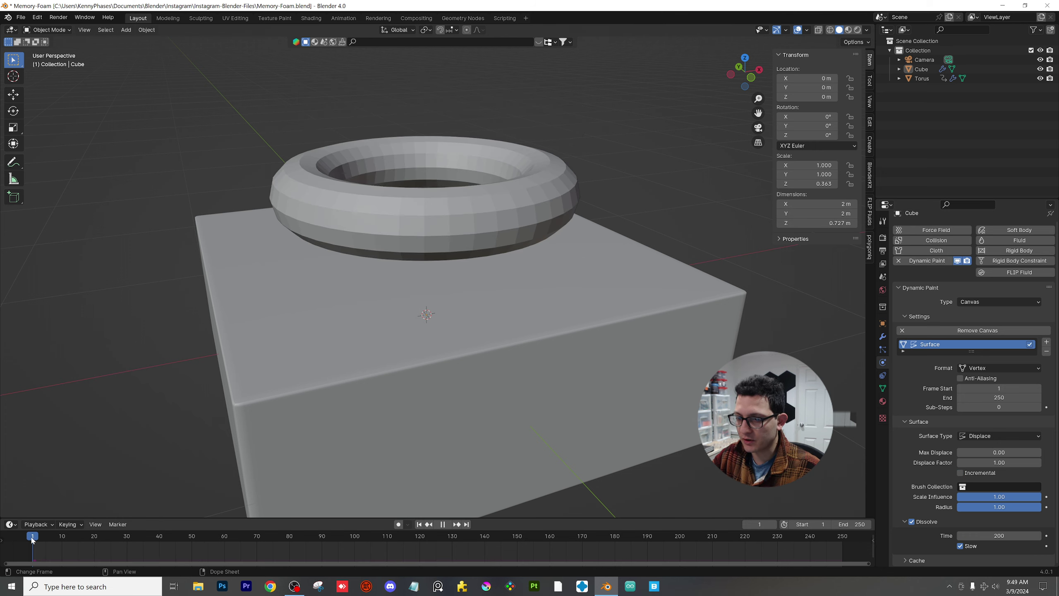
middle_drag(293, 395, 428, 294)
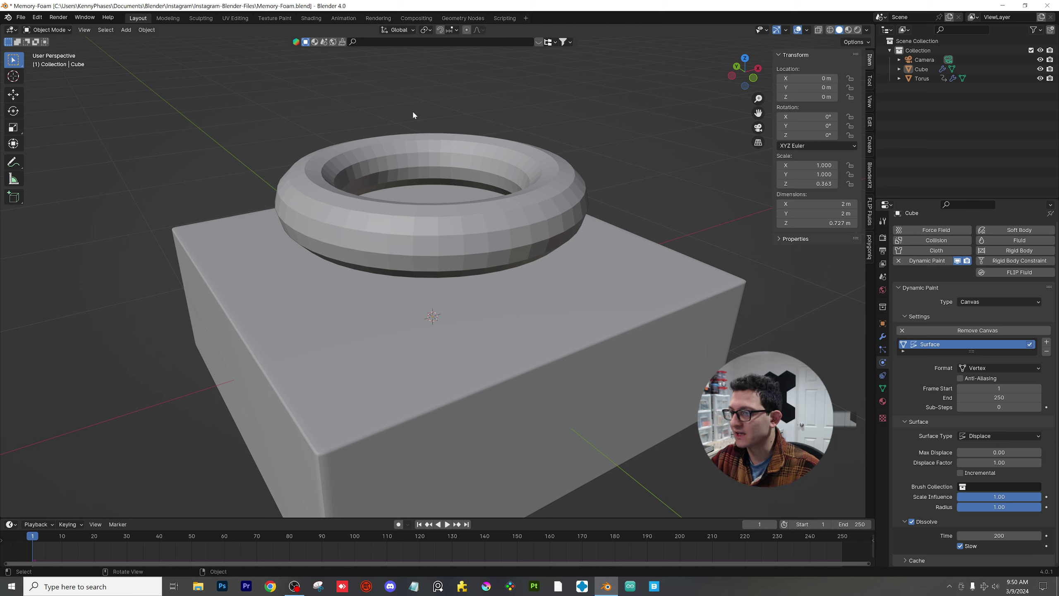
key(space)
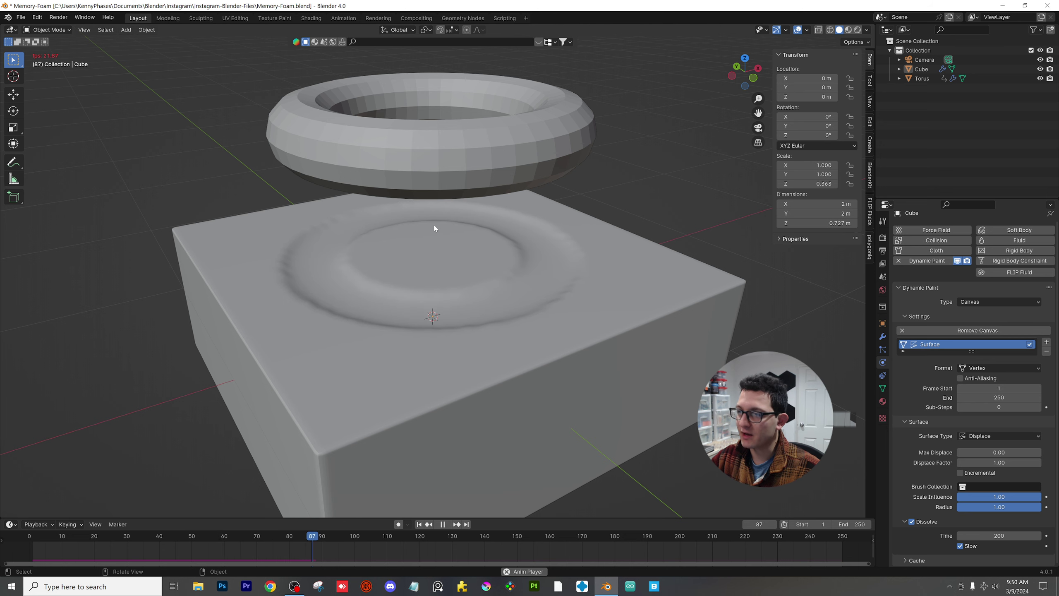
key(space)
- Set the Dissolve Time to 50 frames and replay the animation from the first frame
click(999, 535)
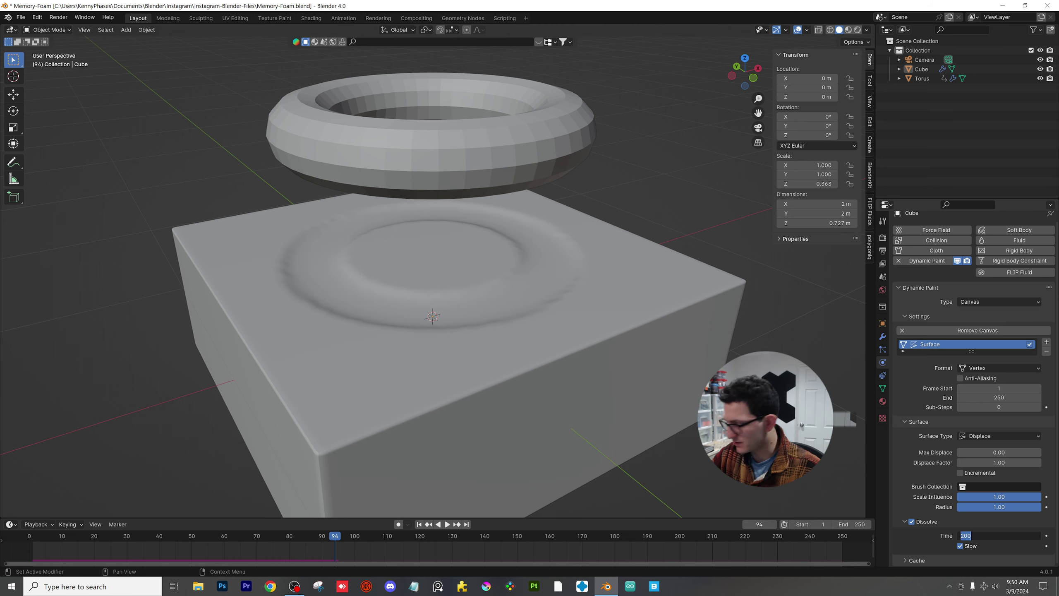
text(50)
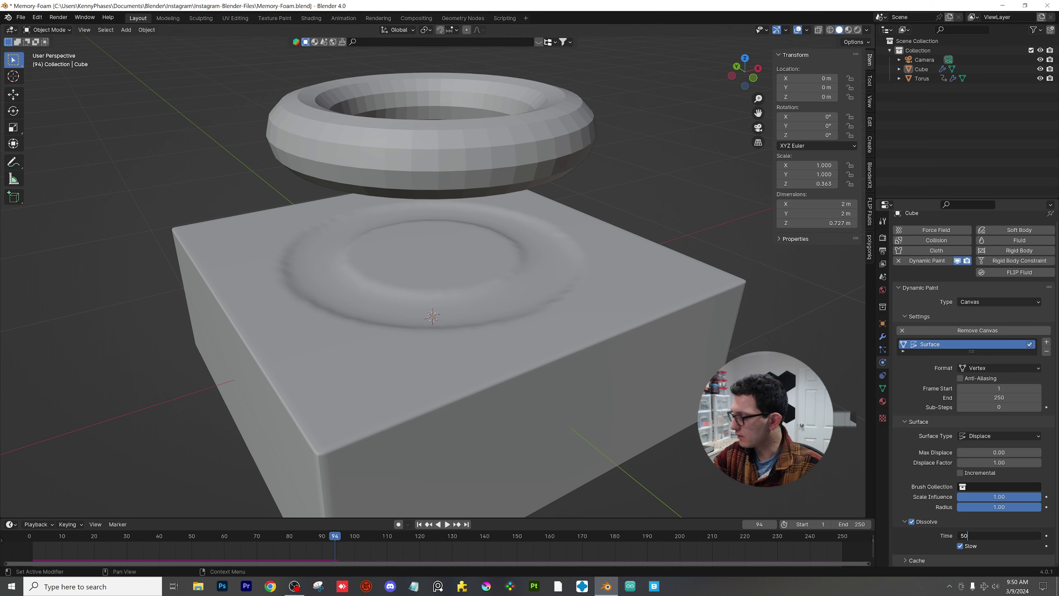
key(Return)
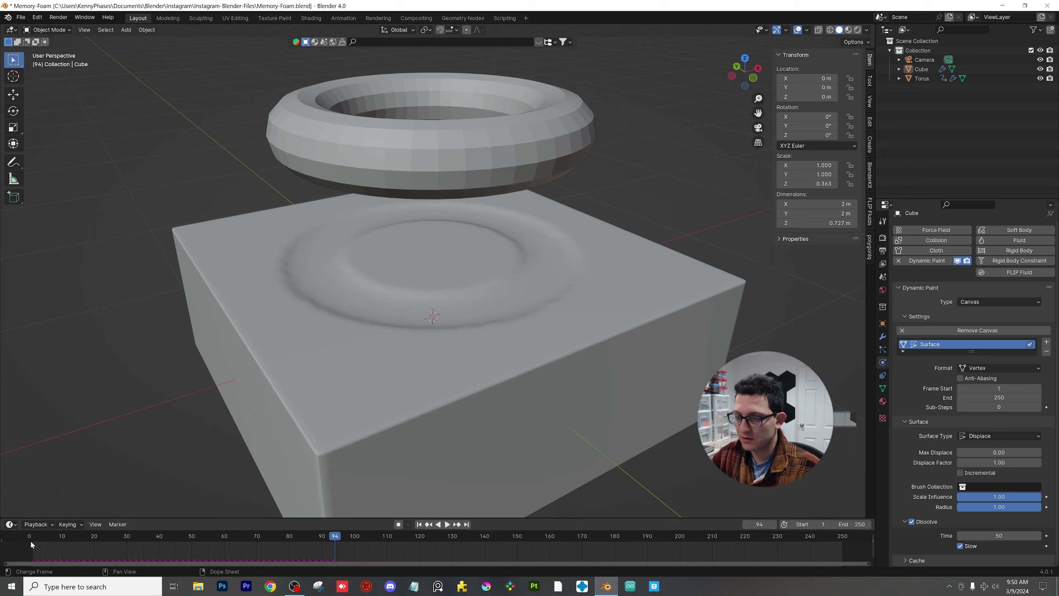
key(shift+Left)
key(space)
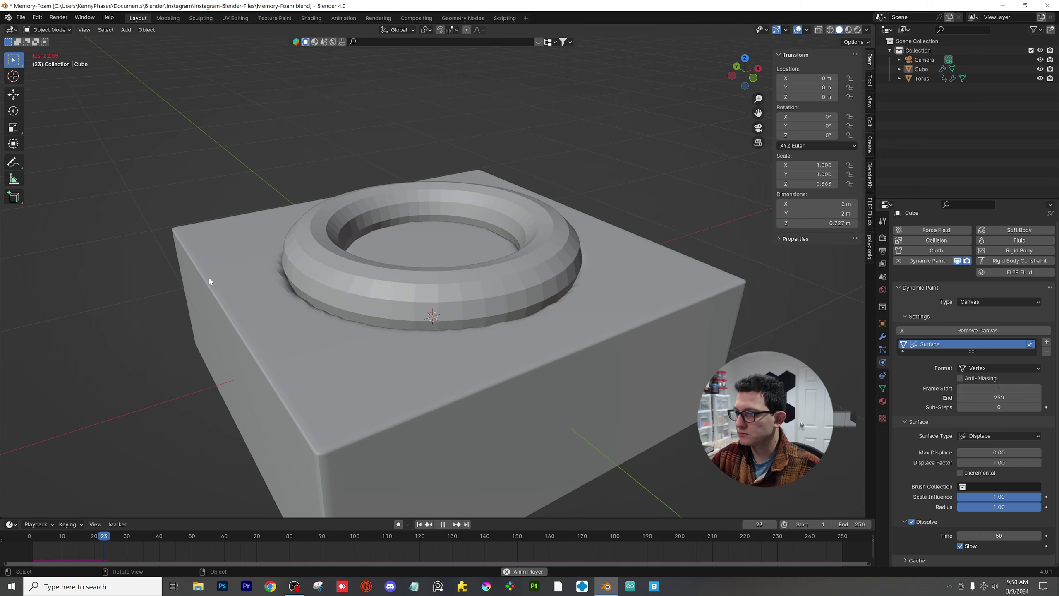
key(space)
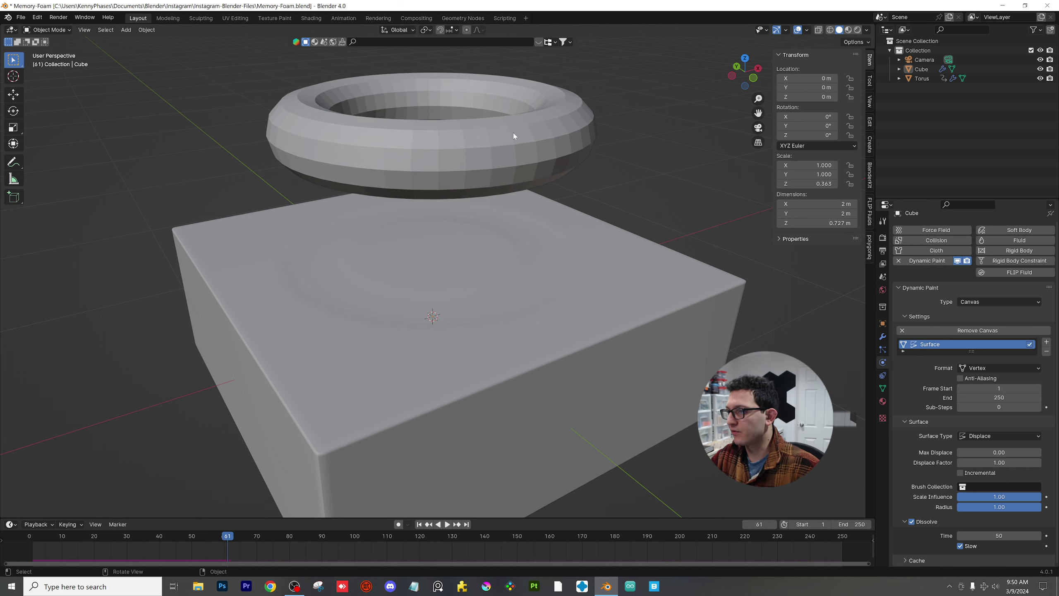
middle_drag(575, 301, 608, 324)
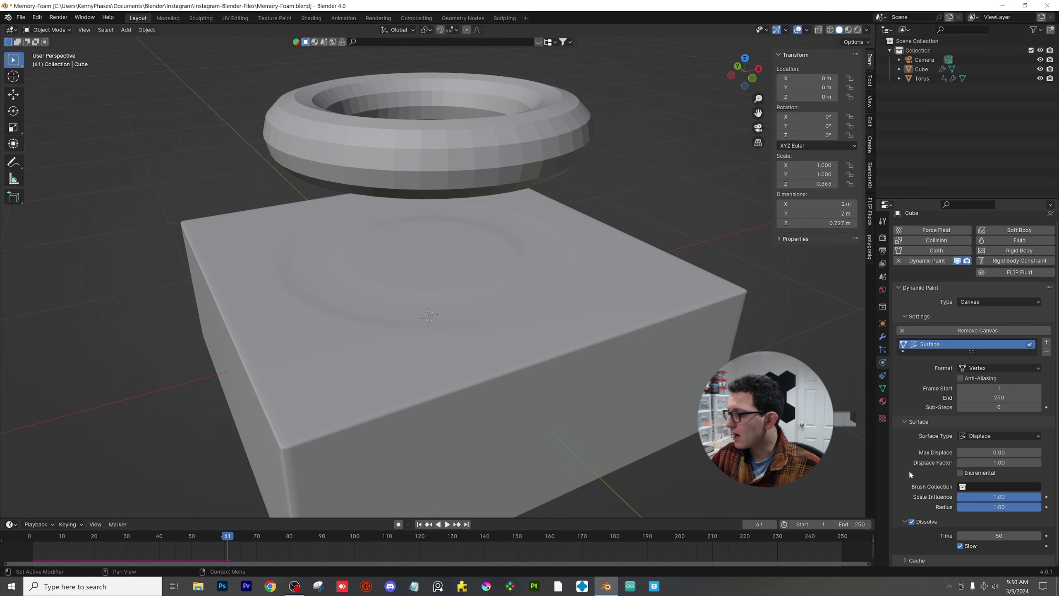
- Re-enable Incremental and set the Dissolve Time to 120 frames
click(976, 478)
click(999, 536)
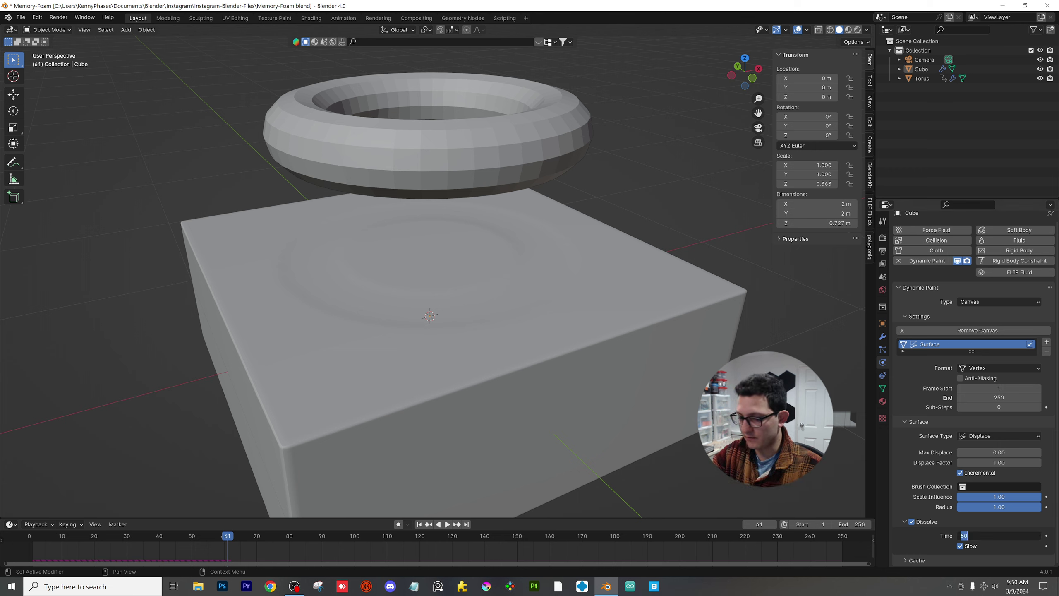
key(Return)
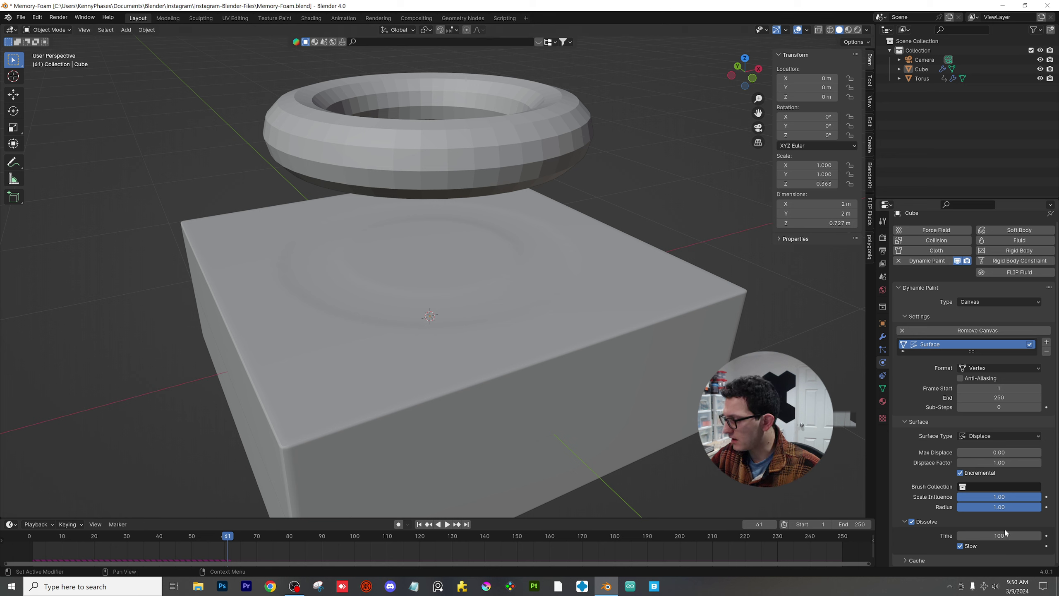
click(1003, 536)
text(1)
key(Return)
- Save the file and play the animation from frame 1
key(ctrl+s)
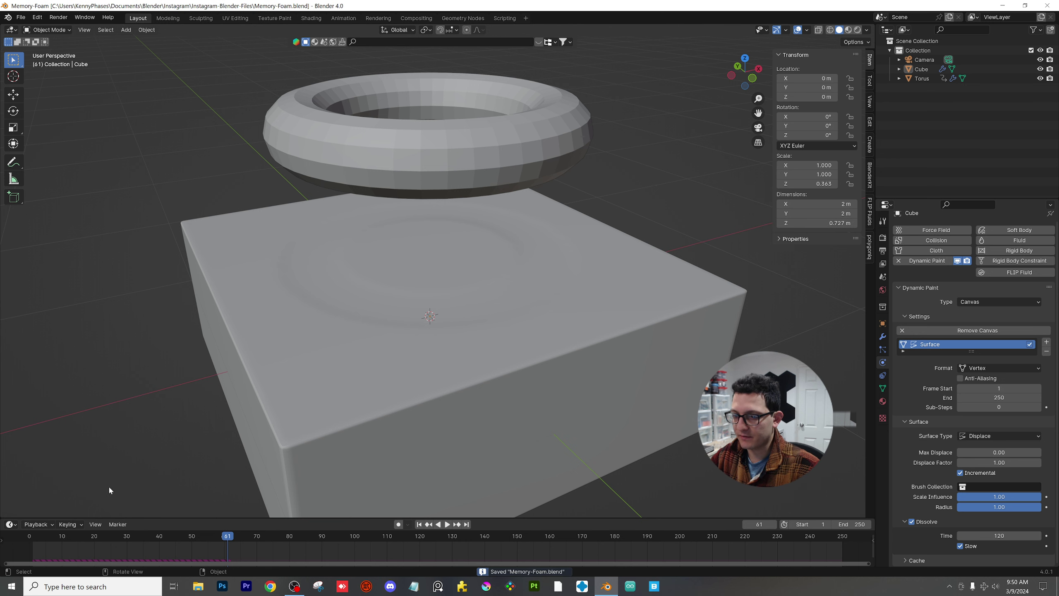
click(32, 541)
key(space)
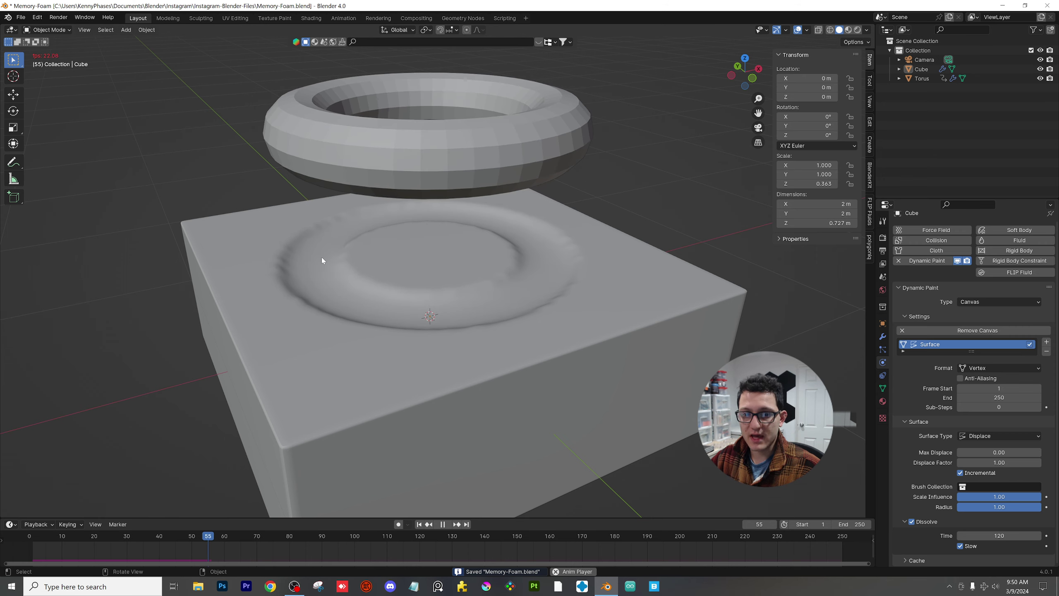
key(space)
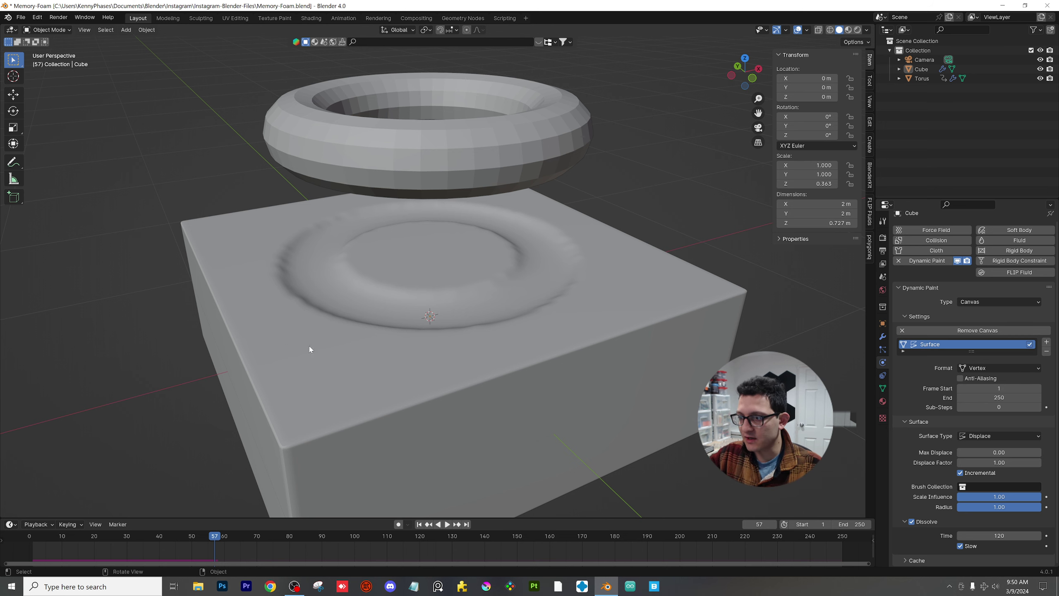
middle_drag(309, 349, 331, 330)
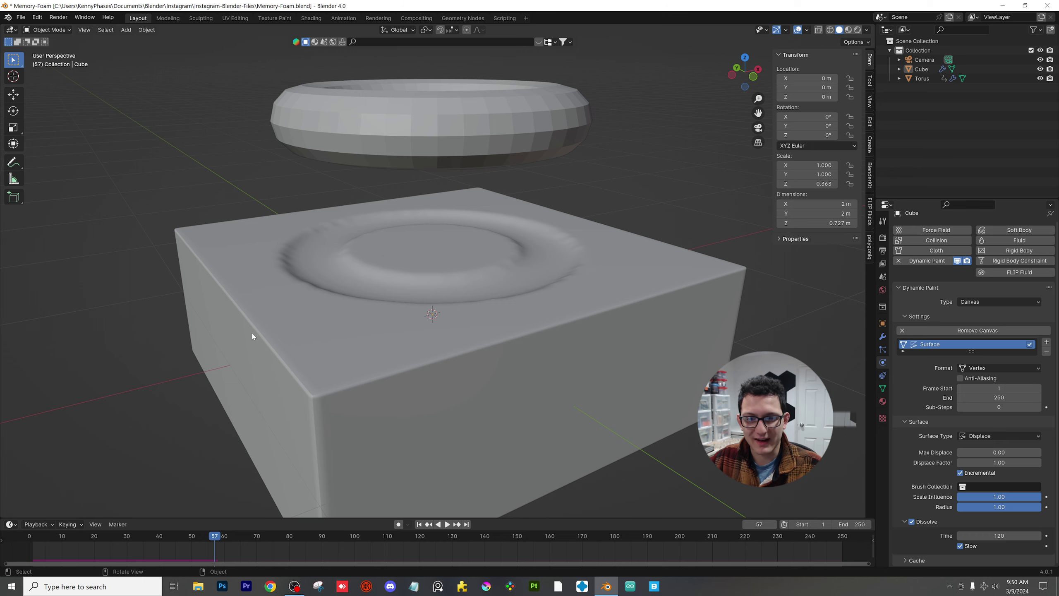
- Select the torus, return to frame 1, and add a new mesh cube
click(452, 172)
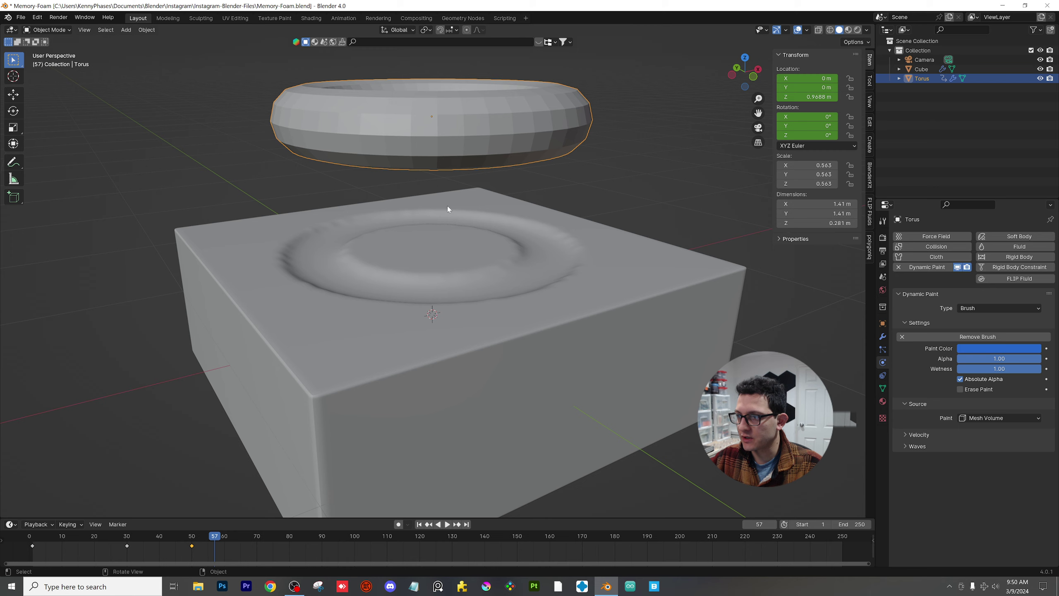
middle_drag(447, 205, 417, 233)
key(shift+Left)
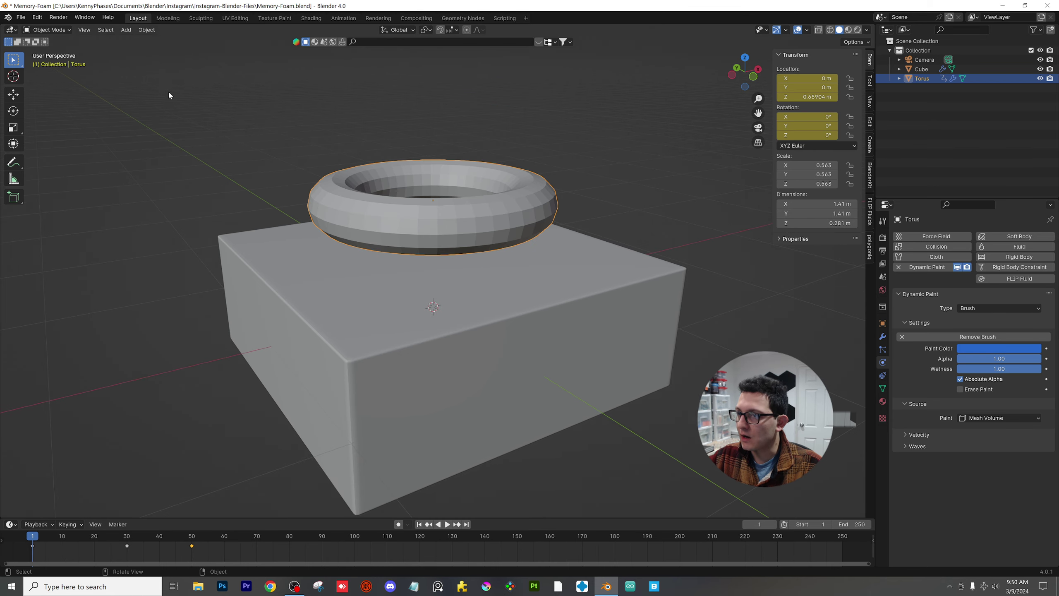
click(125, 30)
mouse_move(161, 40)
click(233, 51)
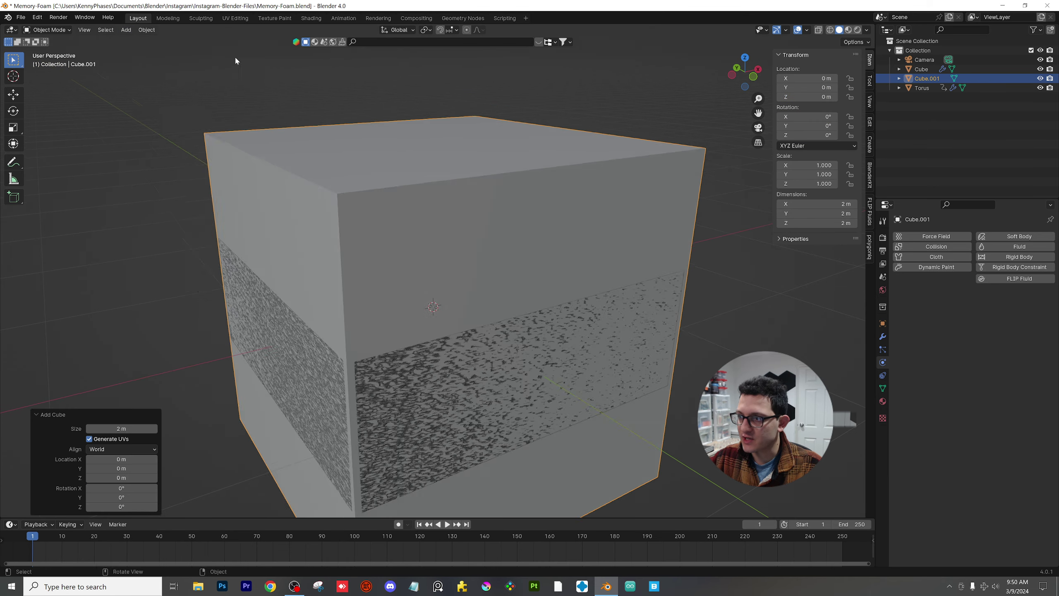
- Shrink the new cube and move it to the left of the foam box
key(s)
click(426, 233)
key(g)
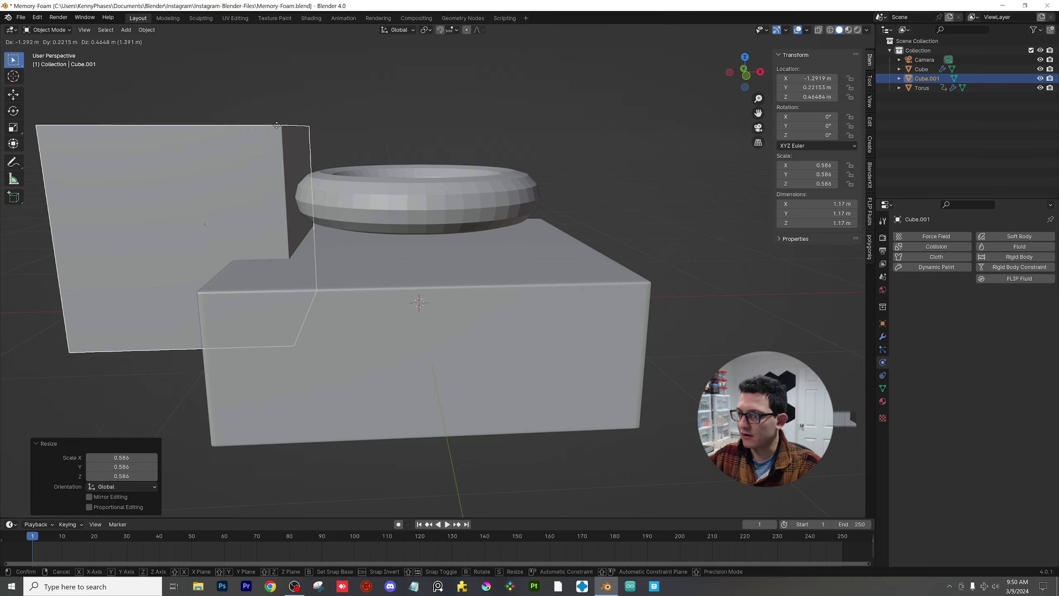
click(459, 139)
key(KP_1)
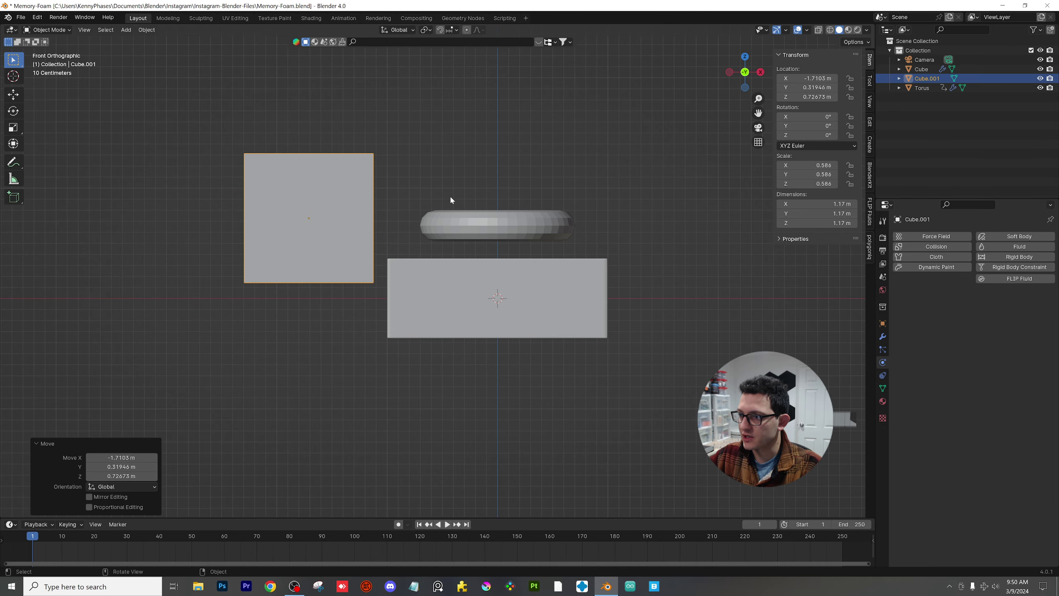
- Tilt the small cube about 48°, shrink it further to 0.340, and set it against the box's side
key(r)
click(393, 145)
key(s)
click(363, 178)
key(g)
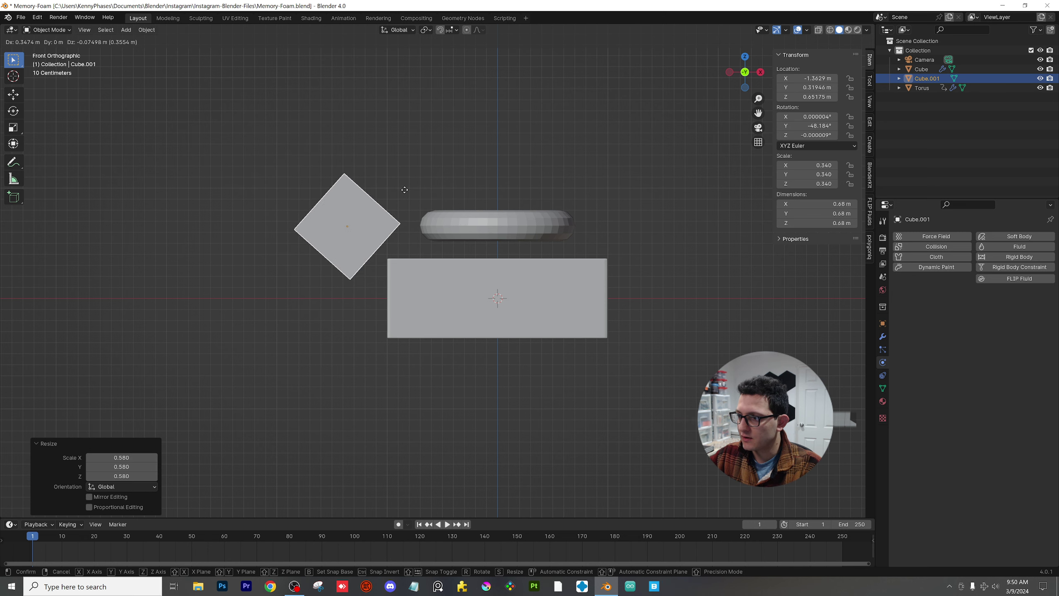
click(406, 189)
middle_drag(407, 189, 328, 260)
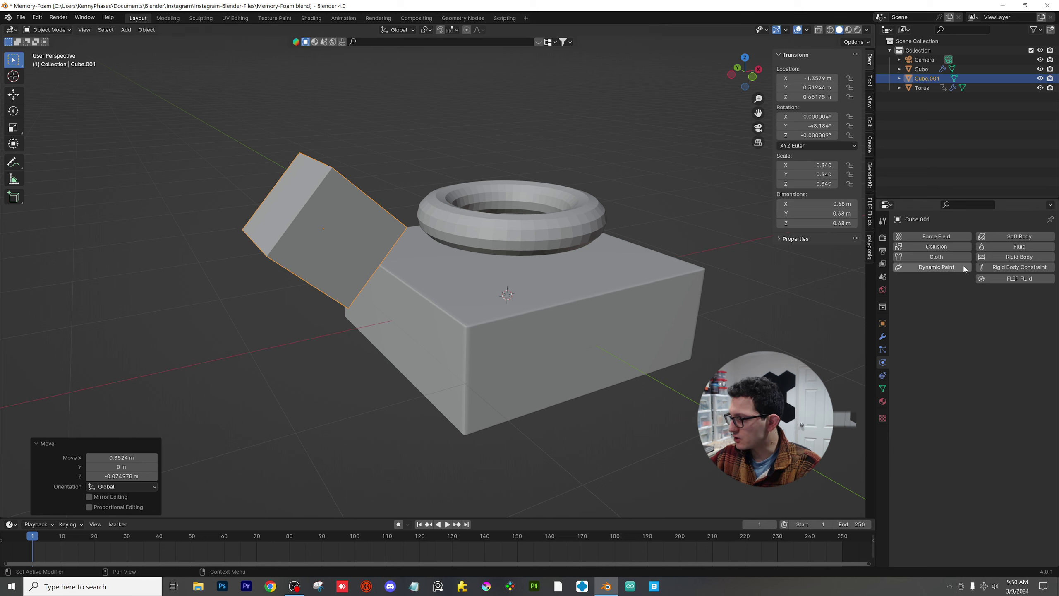
- Add Dynamic Paint to the small cube and set it up as a Brush
click(937, 267)
click(1001, 307)
click(986, 329)
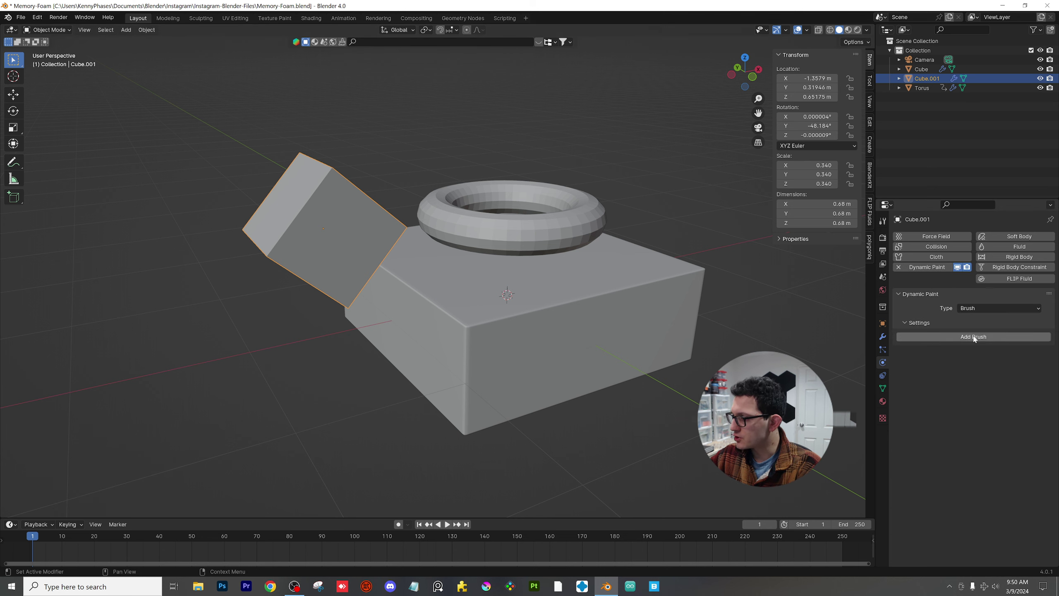
click(989, 336)
- Key the cube's location and rotation at frame 1, then push it into the box's side and key again
key(i)
click(319, 221)
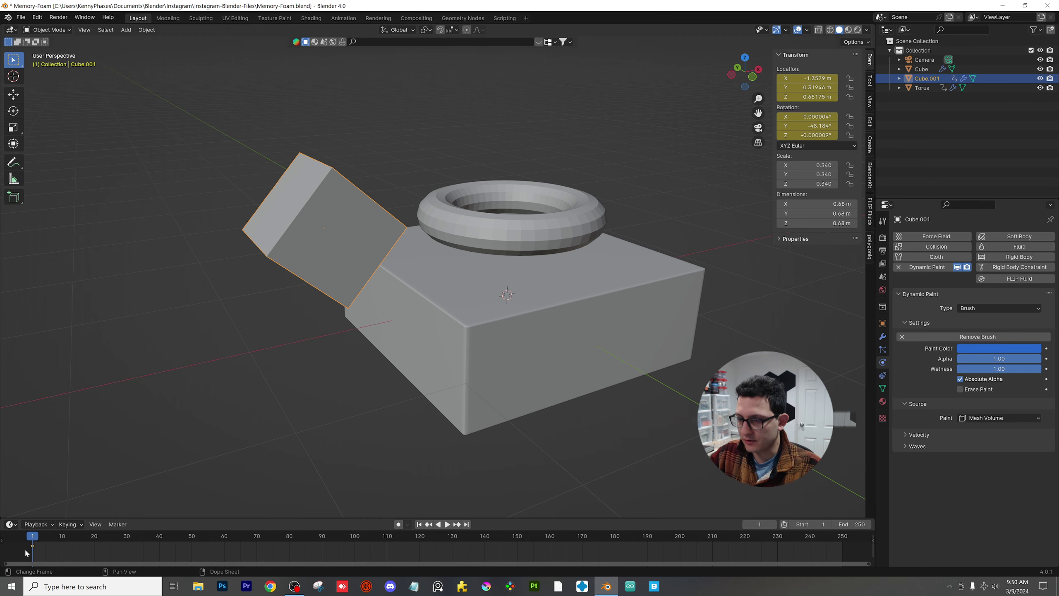
key(space)
key(space)
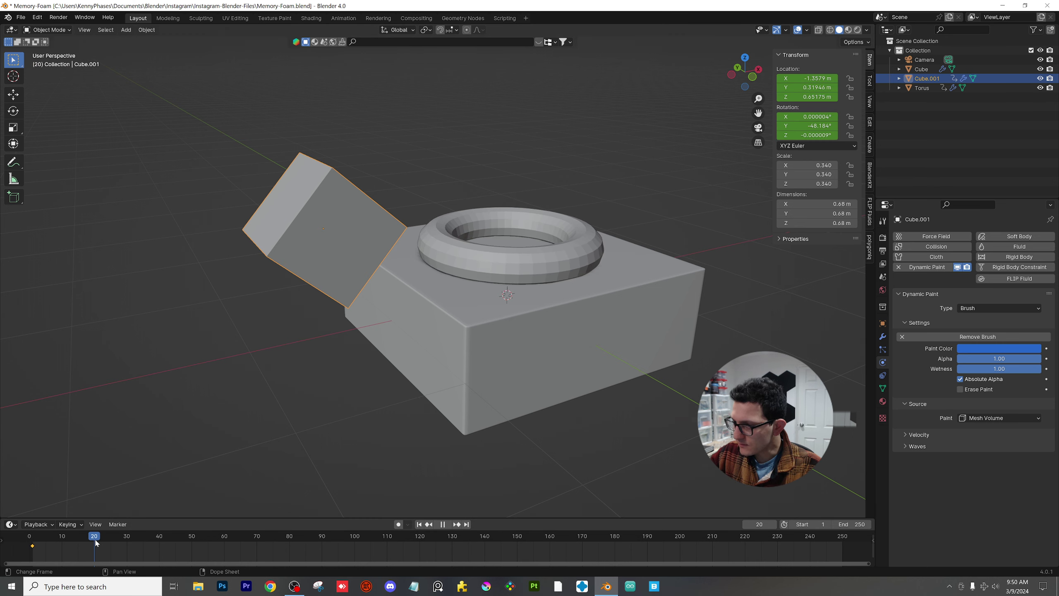
scroll(332, 232, up, 3)
middle_drag(332, 232, 326, 221)
drag(326, 222, 354, 249)
mouse_move(355, 249)
middle_down()
mouse_move(383, 267)
mouse_move(373, 252)
middle_up()
key(i)
click(372, 249)
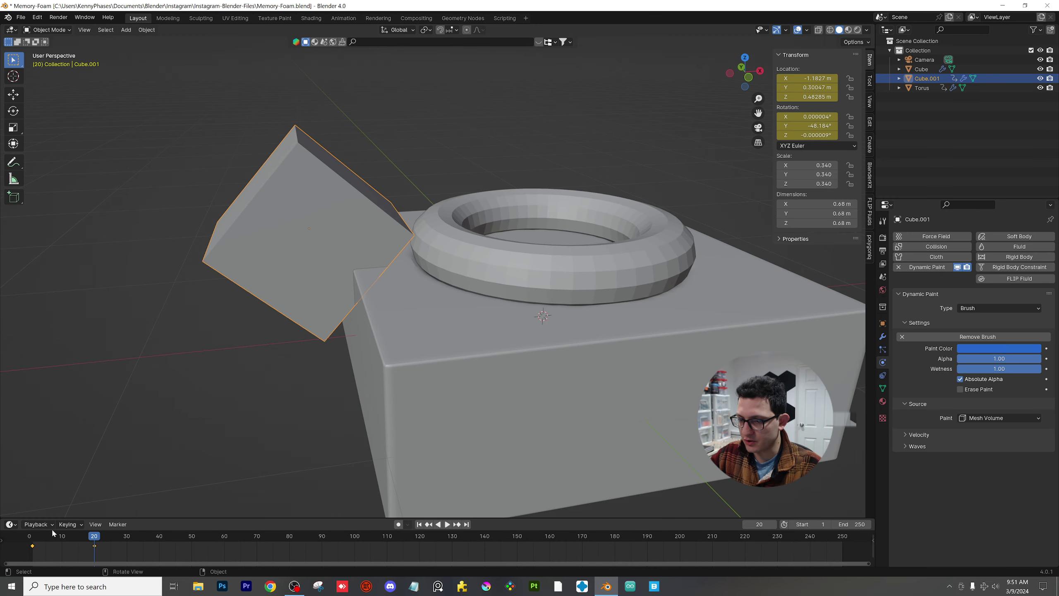
- Move the pushed-in key to frame 20, then pull the cube back out and key it at frame 30
drag(93, 545, 137, 548)
click(127, 538)
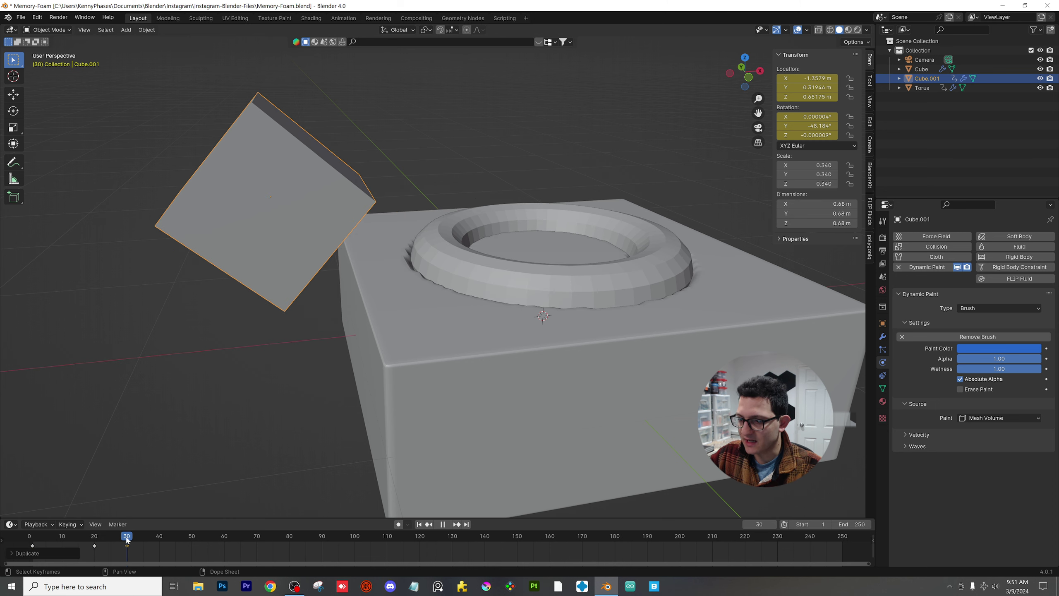
scroll(293, 395, down, 1)
key(g)
click(345, 299)
key(i)
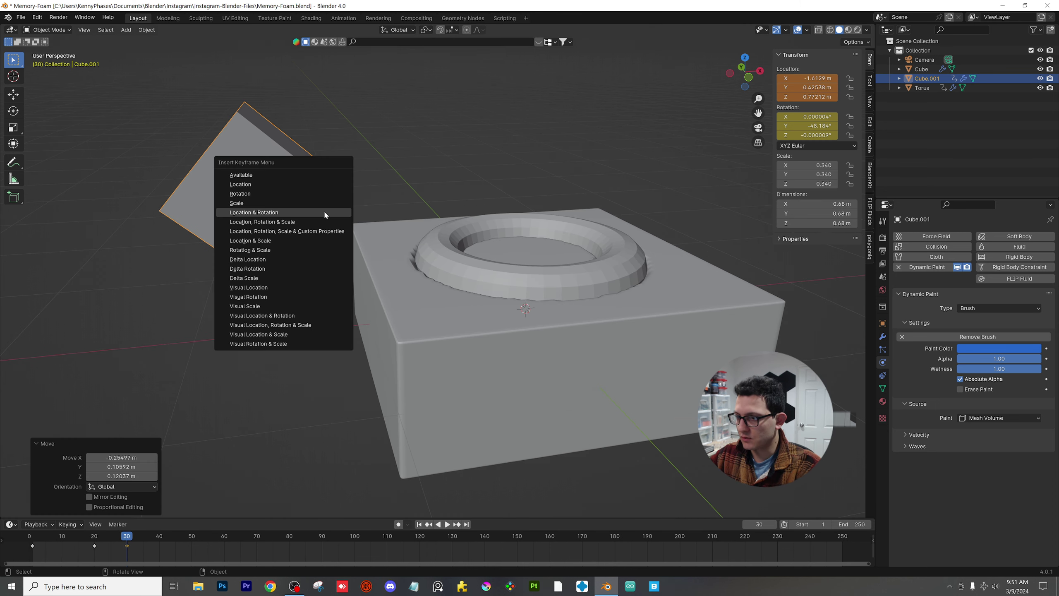
click(323, 210)
- Save the file and play the animation from frame 1 through frame 30
click(35, 543)
key(ctrl+s)
click(305, 351)
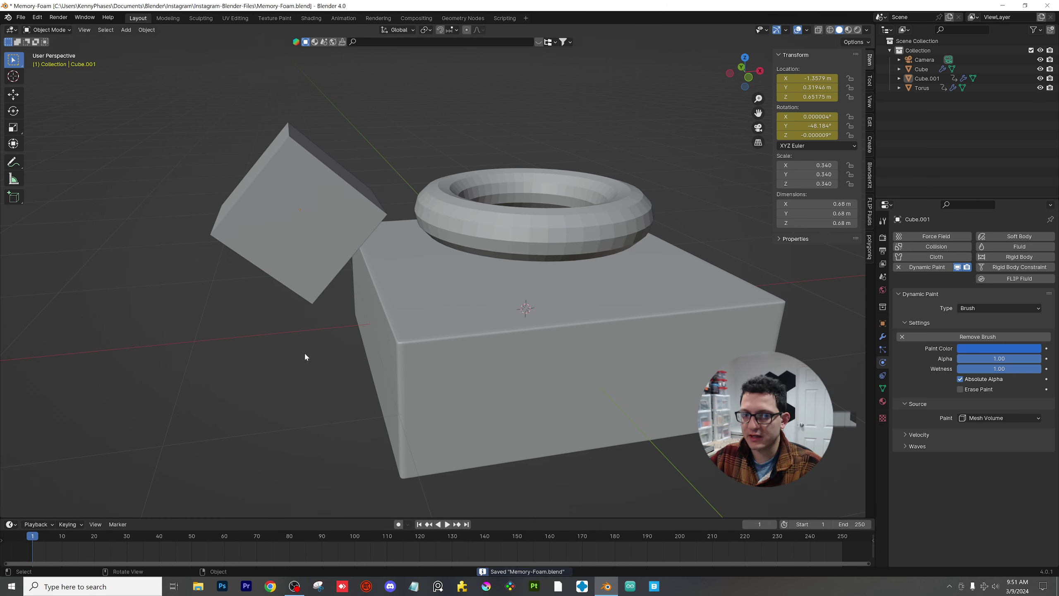
scroll(367, 330, up, 1)
key(space)
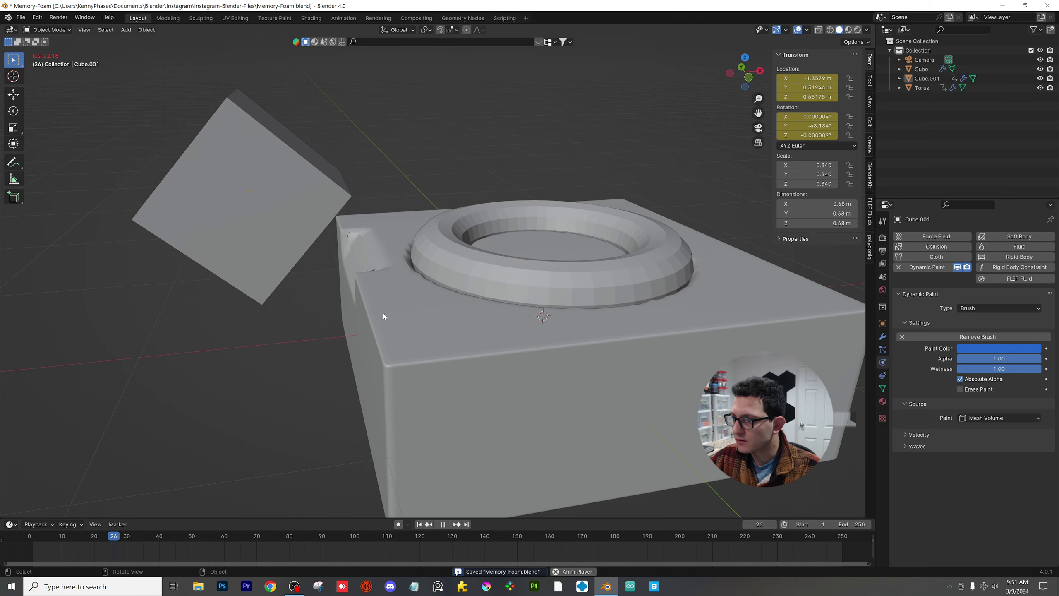
key(space)
- Orbit close onto the side dent and scrub back to frame 25 to inspect it
scroll(363, 296, up, 3)
middle_drag(362, 276, 333, 409)
drag(83, 540, 110, 540)
middle_drag(375, 317, 408, 333)
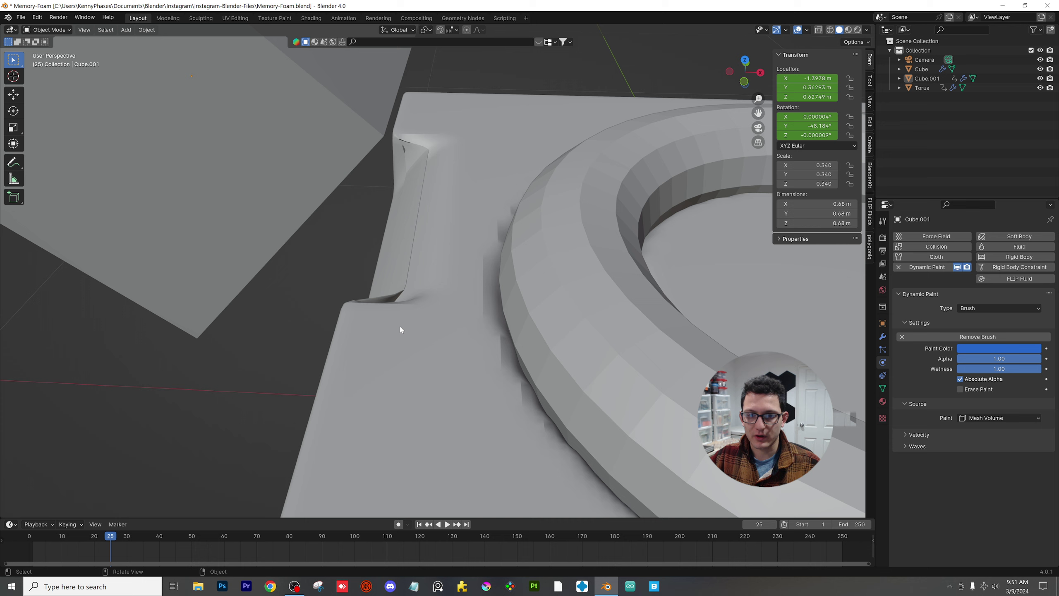
scroll(399, 330, down, 5)
mouse_move(399, 330)
middle_down()
mouse_move(408, 342)
mouse_move(444, 343)
mouse_move(443, 312)
mouse_move(401, 321)
middle_up()
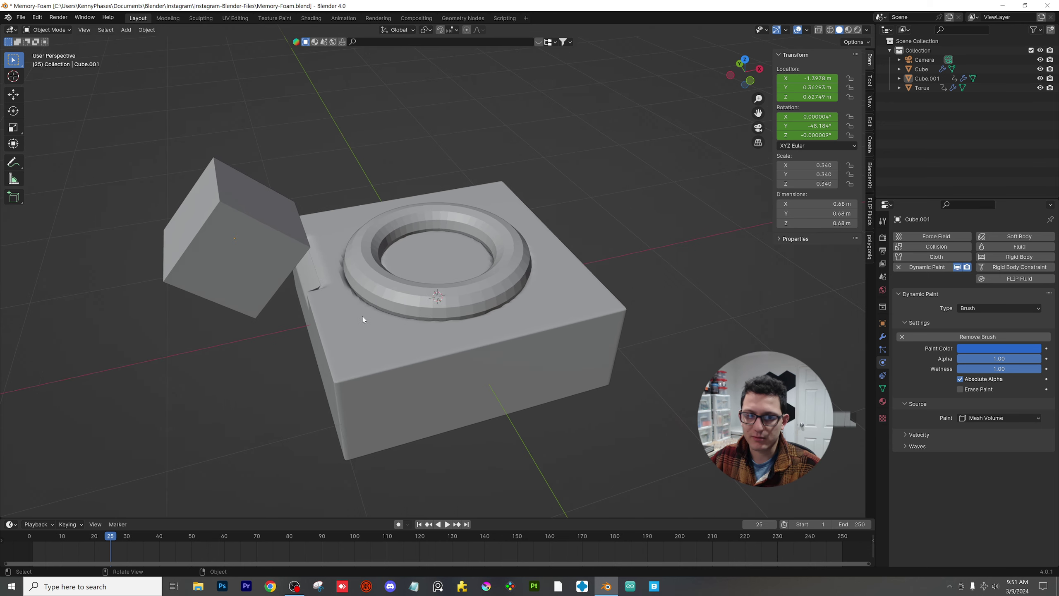
scroll(400, 321, up, 5)
- Play the animation to frame 44, then select the torus and hide it in the Outliner
click(52, 536)
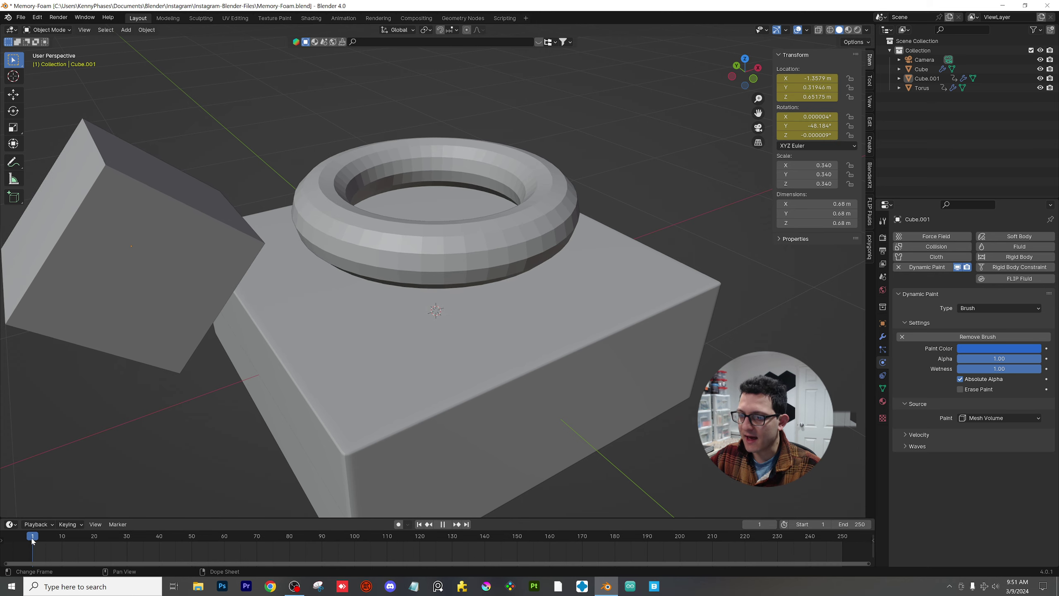
key(space)
scroll(418, 267, down, 2)
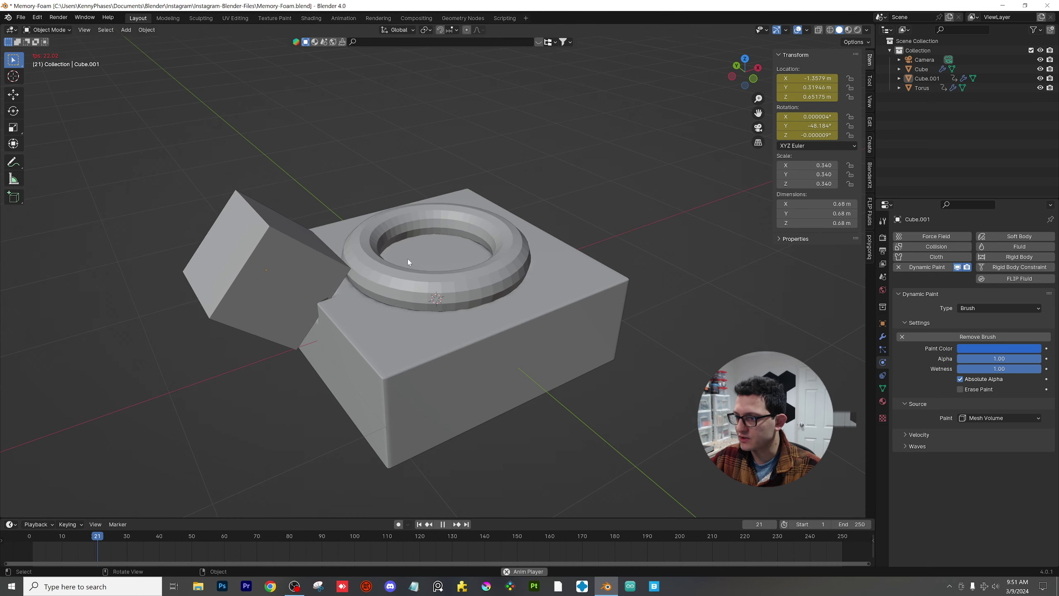
middle_drag(412, 258, 407, 258)
key(space)
scroll(440, 222, up, 2)
click(489, 213)
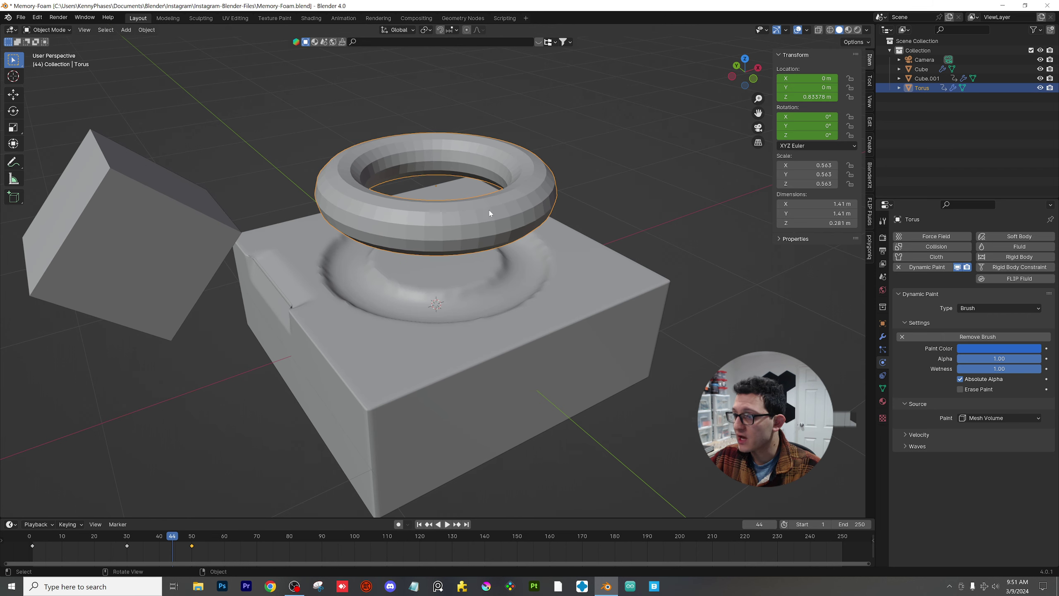
click(1040, 88)
scroll(417, 313, up, 3)
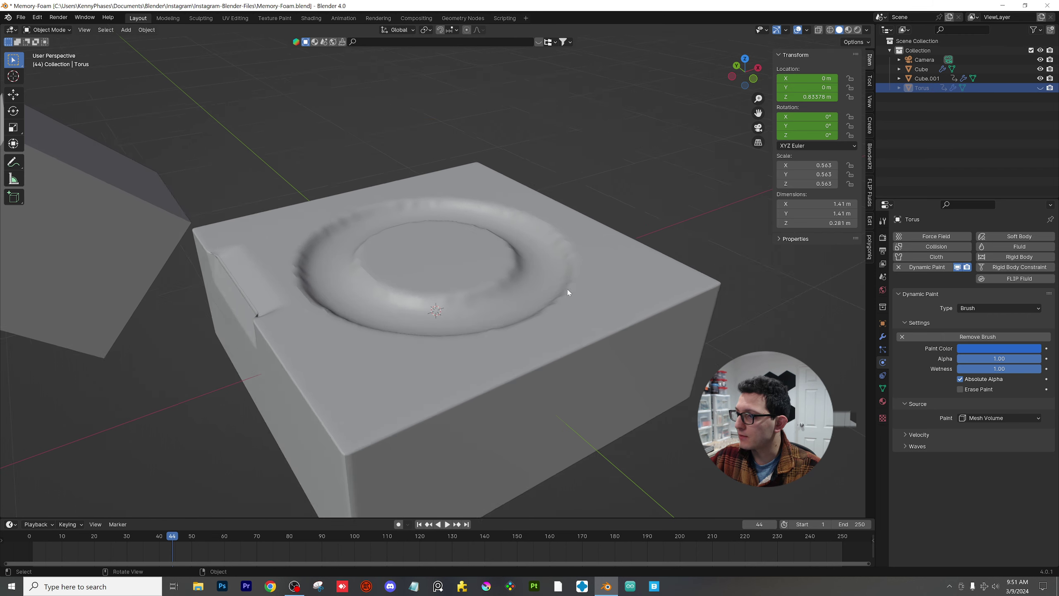
- Replay from the start to frame 74, then scrub back to frame 18 and play again
click(46, 539)
key(space)
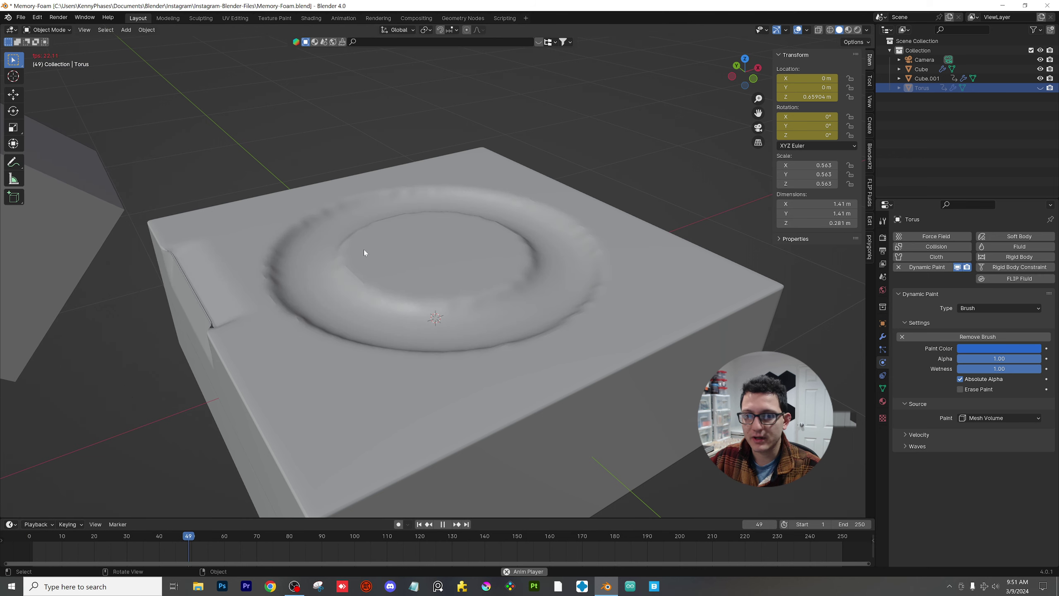
scroll(451, 247, down, 4)
key(space)
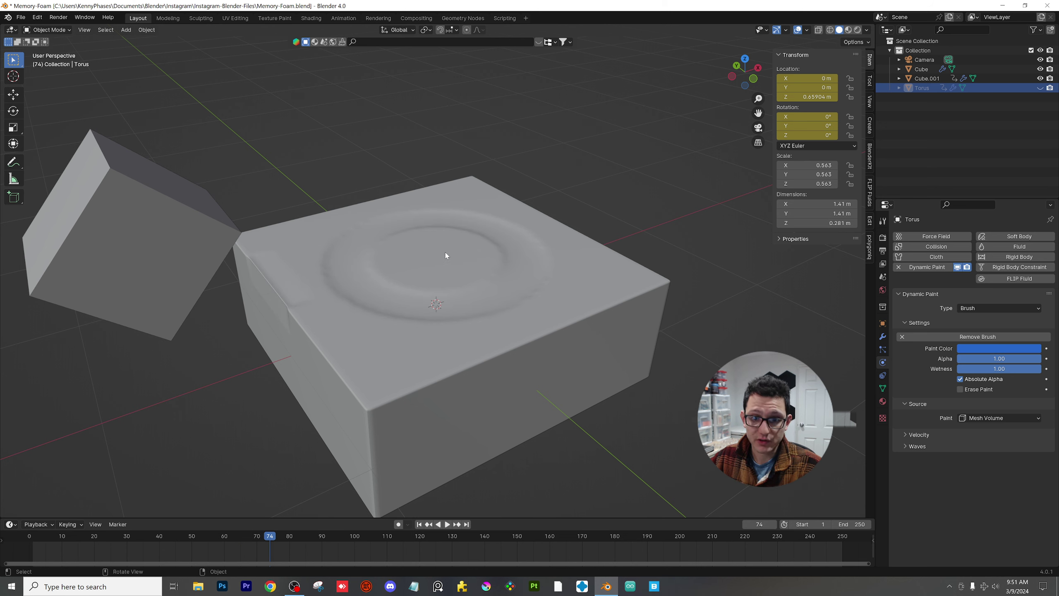
drag(264, 541, 124, 558)
key(space)
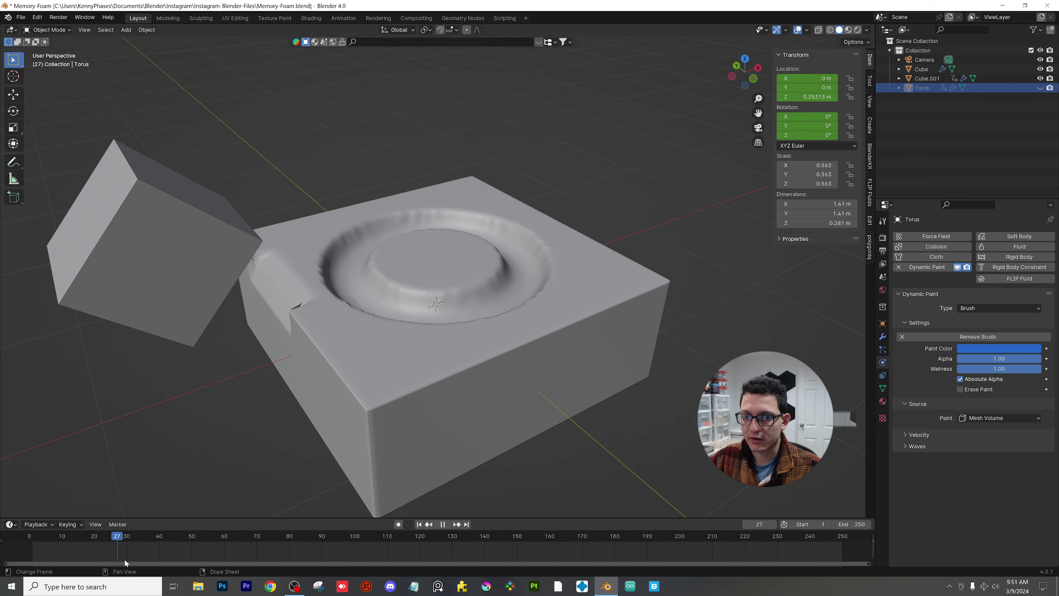
scroll(407, 302, up, 5)
middle_drag(407, 302, 407, 311)
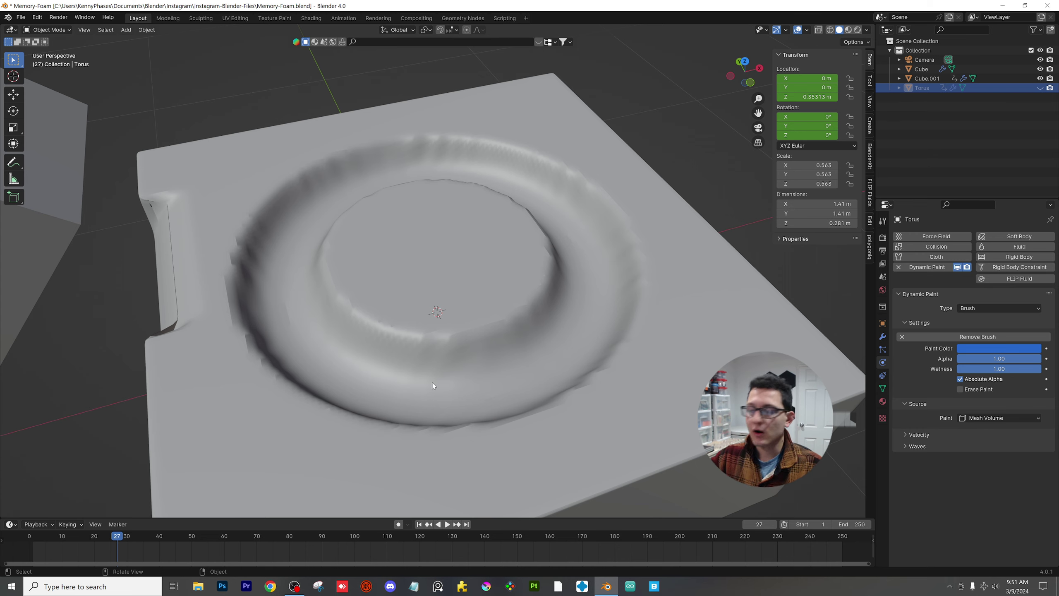
scroll(457, 325, down, 4)
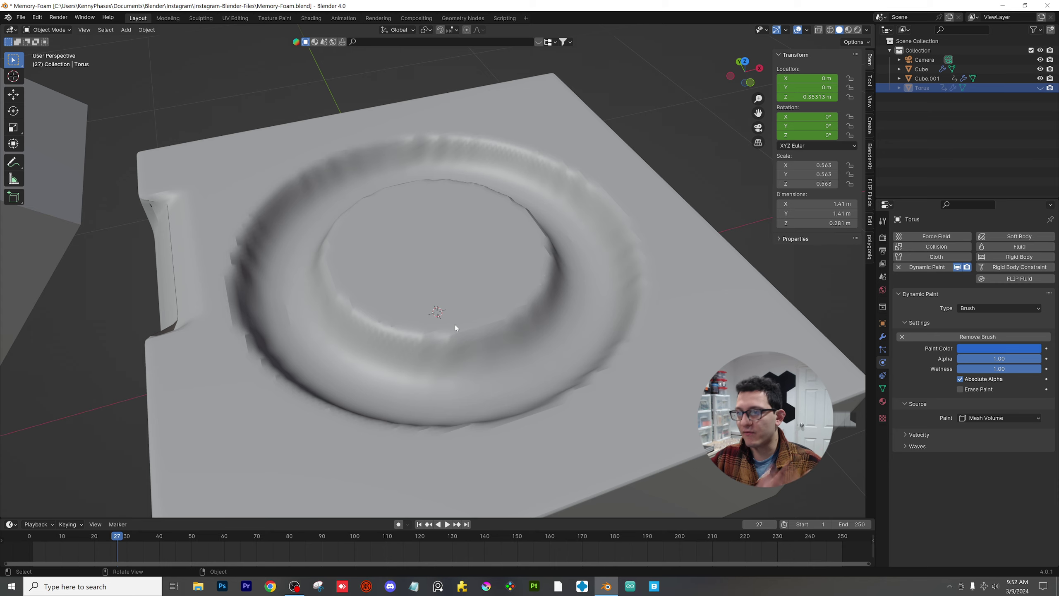
middle_drag(457, 328, 499, 329)
scroll(431, 322, up, 5)
scroll(466, 321, down, 4)
scroll(469, 304, up, 5)
mouse_move(116, 537)
mouse_down()
mouse_move(61, 538)
mouse_move(127, 544)
mouse_up()
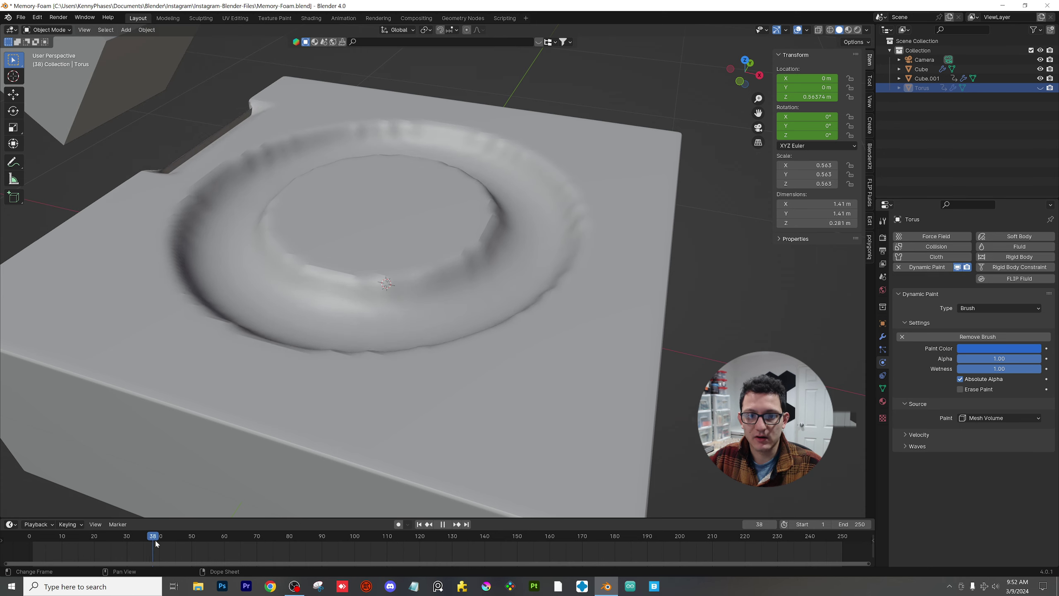
drag(244, 534, 143, 545)
middle_drag(396, 284, 478, 274)
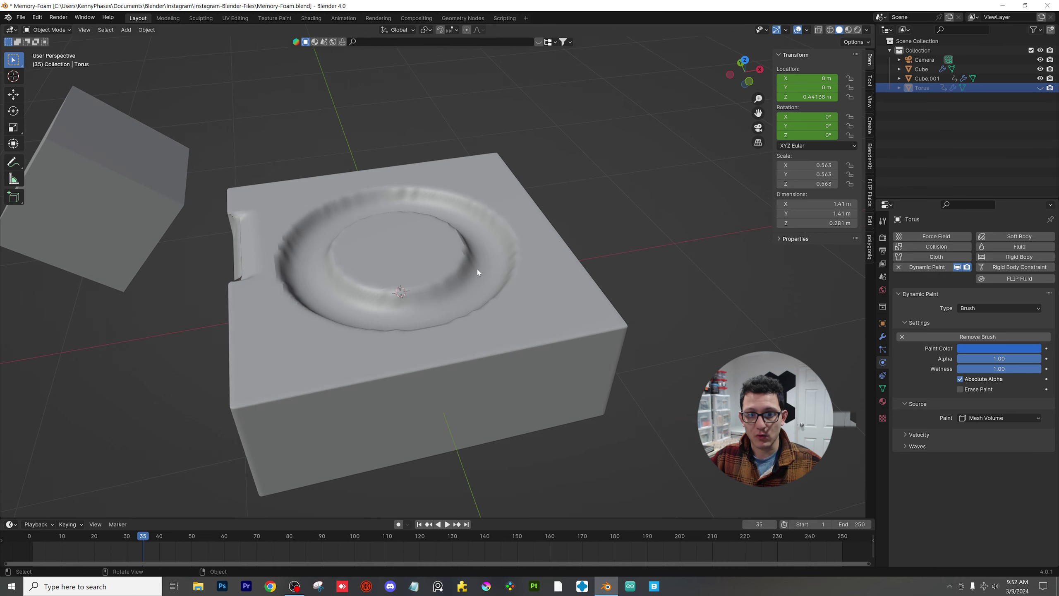